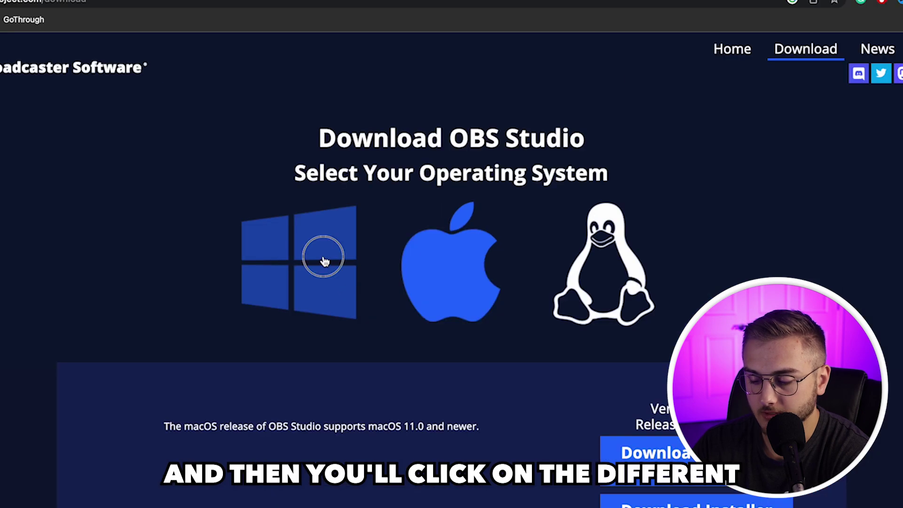
- Download the OBS Studio Apple Silicon installer (obs-studio-29.1.3-macos-arm64.dmg) to the Desktop and show it in Finder
left_click(366, 217)
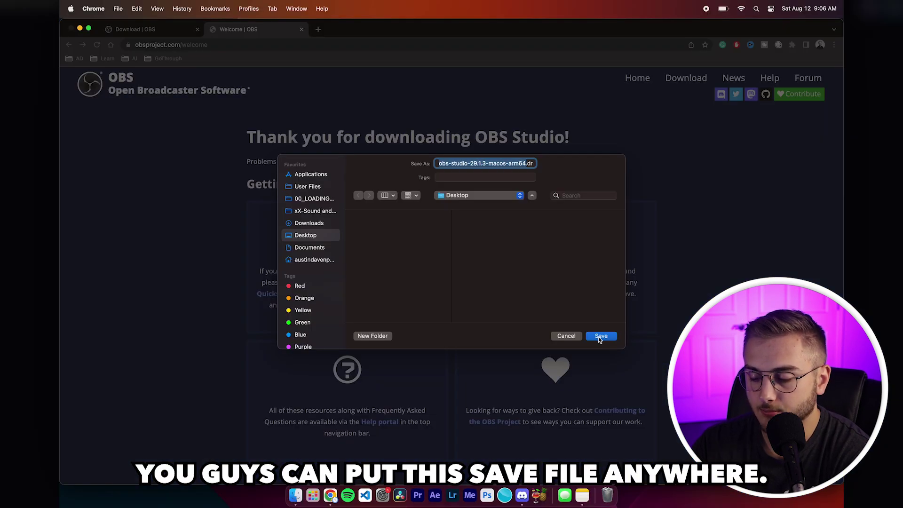
key("Return")
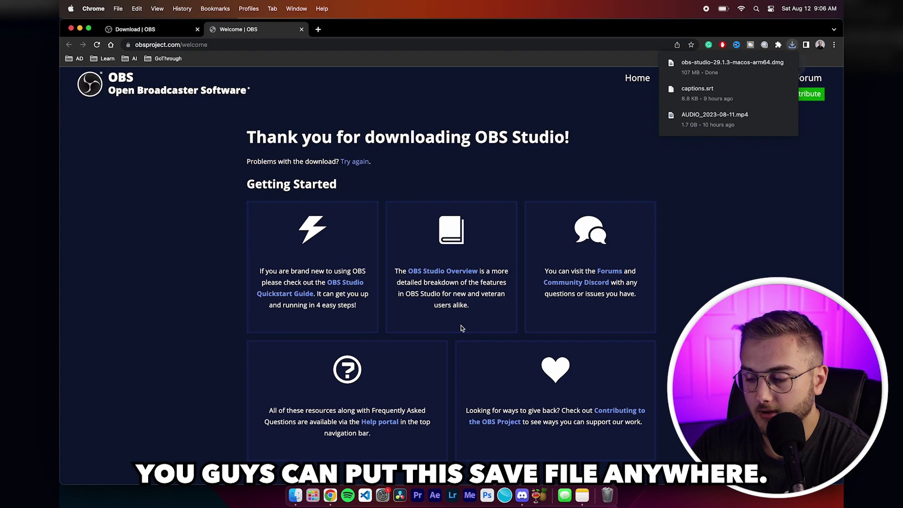
left_click(772, 63)
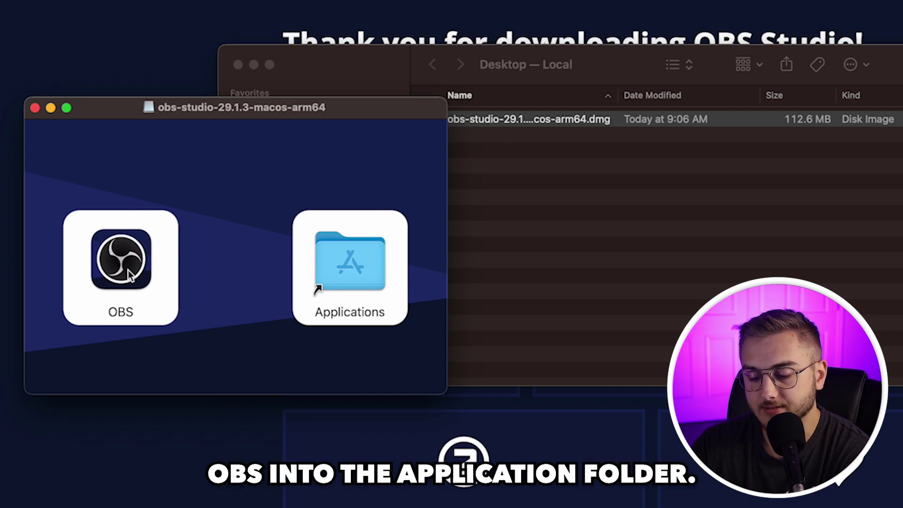
- Copy OBS into the Applications folder and find it among the installed apps in Launchpad
left_click_drag(129, 275, 341, 263)
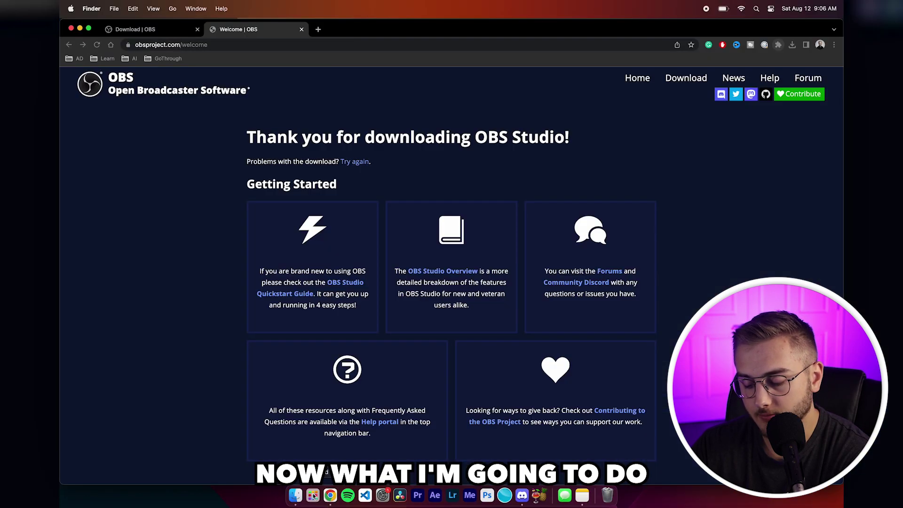
key("F4")
scroll(506, 326, "right", 3)
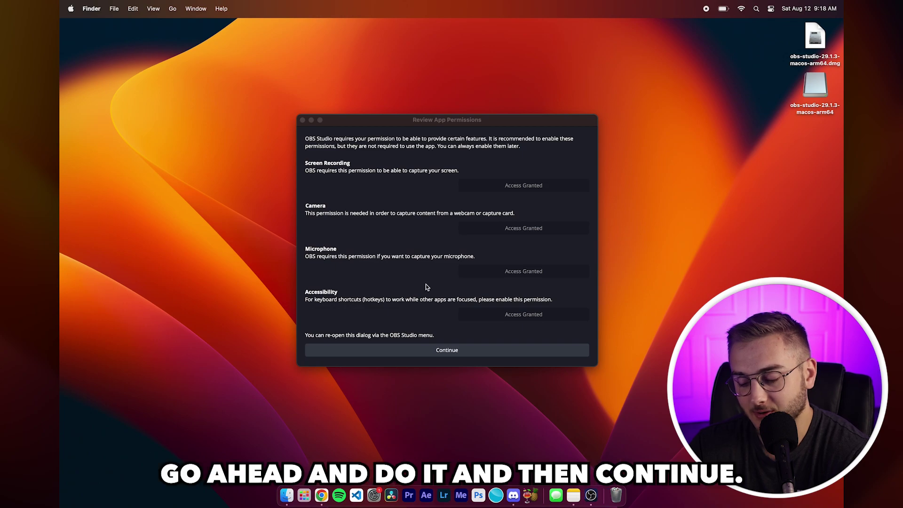
- Accept the Review App Permissions dialog to reach the Auto-Configuration Wizard
left_click(445, 351)
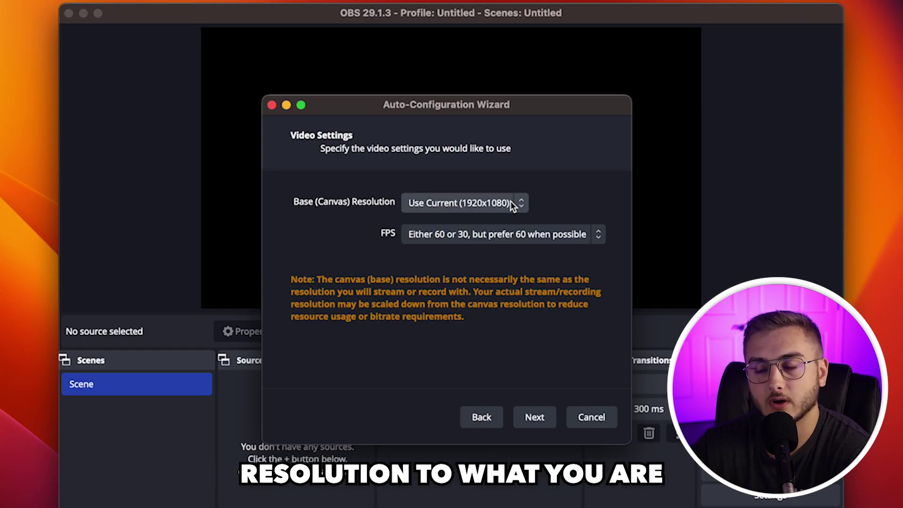
- Open the wizard's Base (Canvas) Resolution list on Video Settings
left_click(503, 204)
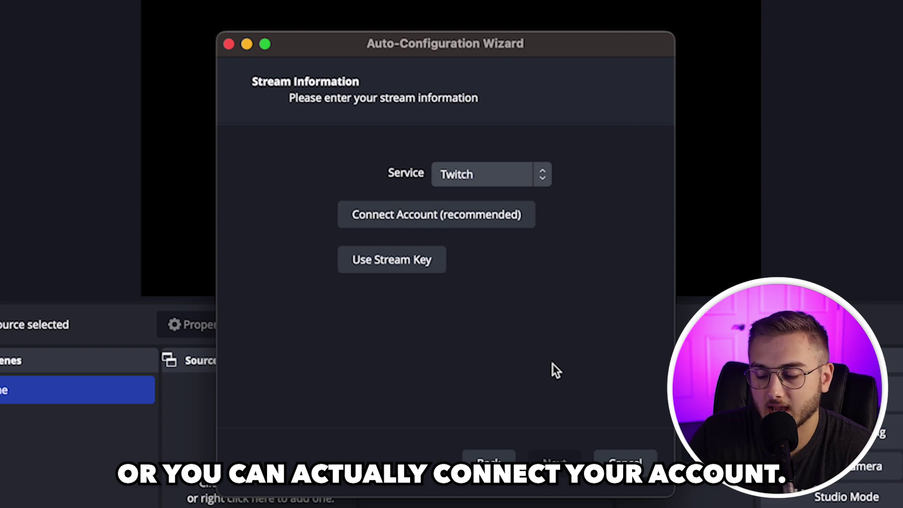
- Set the service to YouTube - RTMPS and apply the recommended 10000 bitrate, 1662x1080, 60 FPS settings
left_click(509, 175)
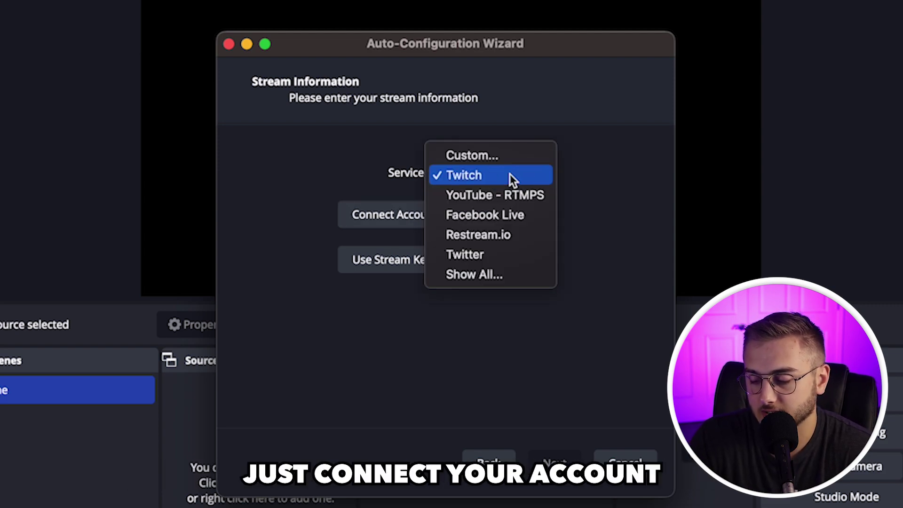
left_click(494, 197)
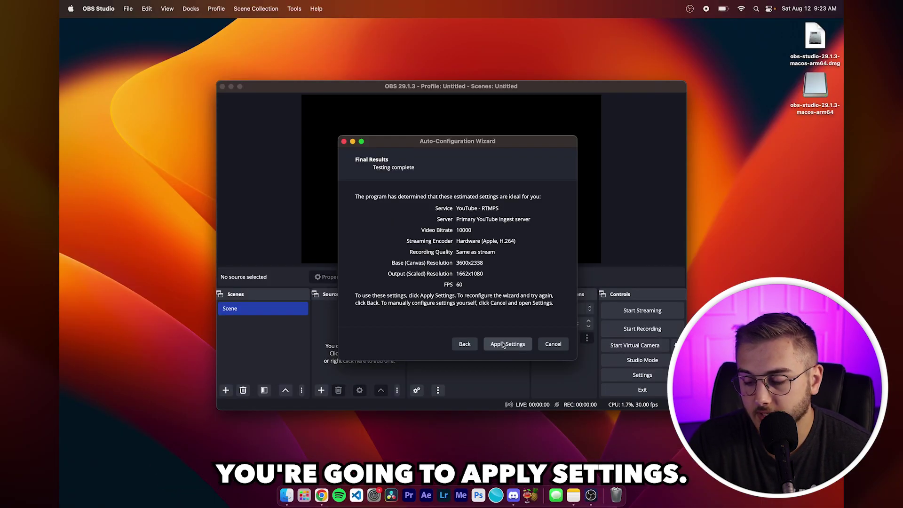
left_click(567, 462)
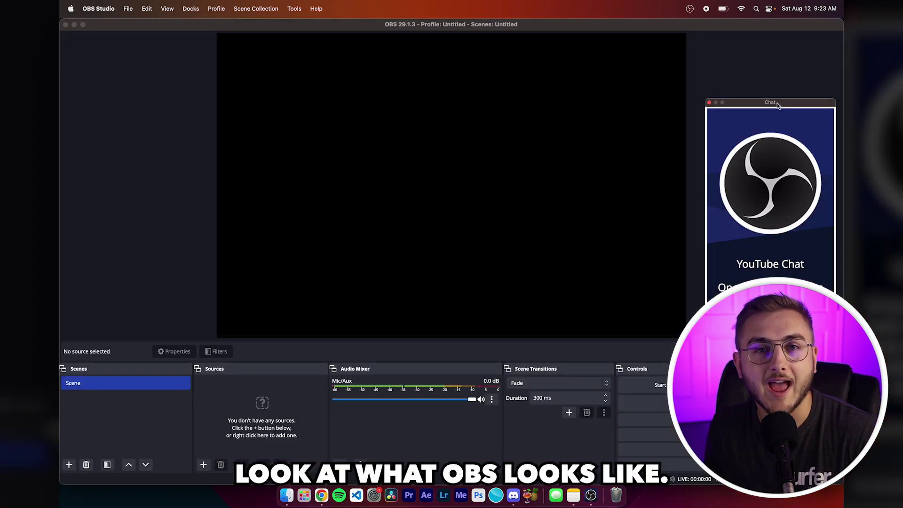
- Close the YouTube Chat dock, dismiss the dockable-window notice, and shrink the preview
left_click_drag(777, 106, 777, 67)
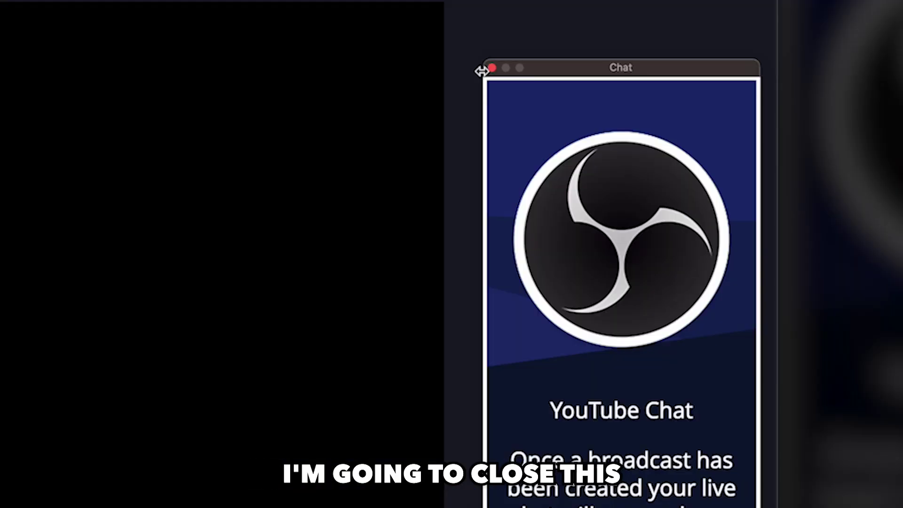
left_click(492, 67)
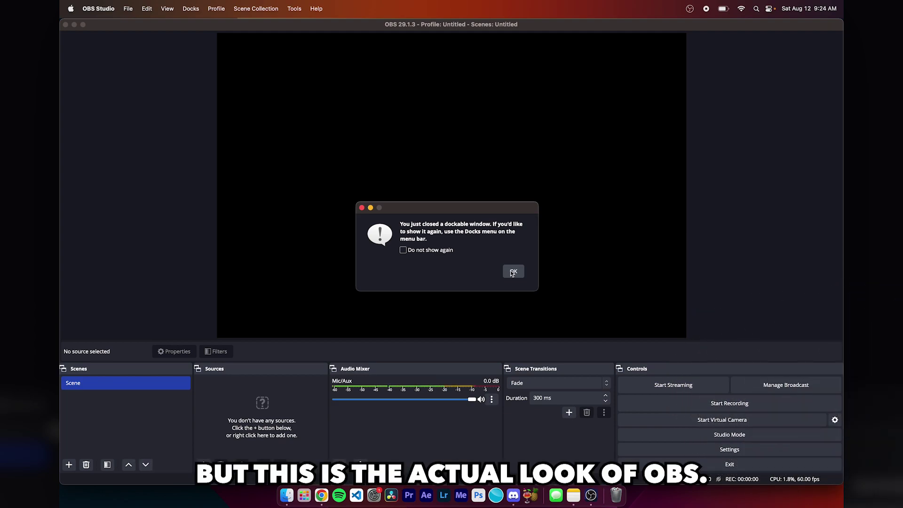
left_click(513, 272)
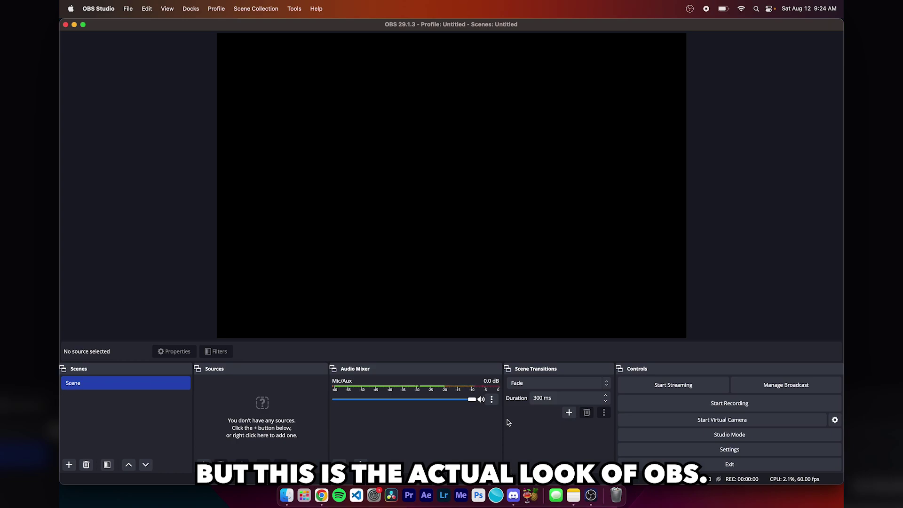
left_click_drag(595, 361, 685, 318)
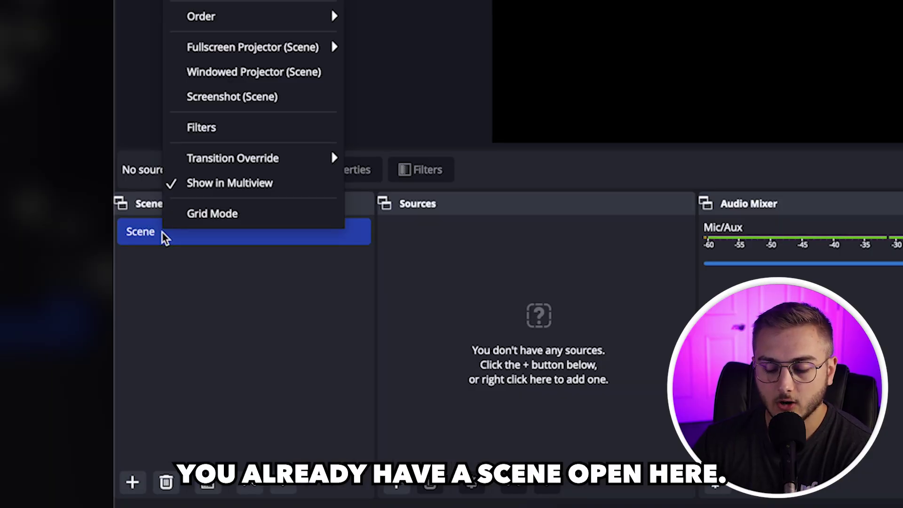
- Rename the only scene to 'Scene 1'
left_click(236, 59)
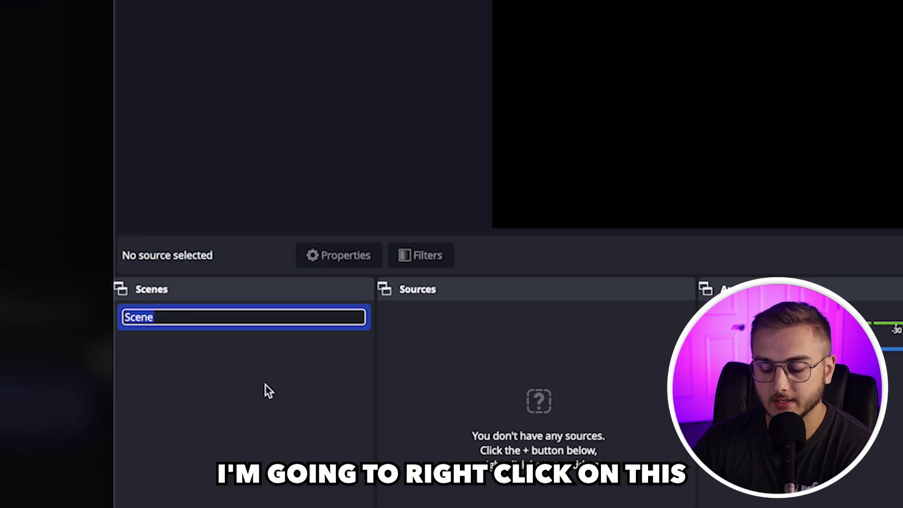
type("Scene")
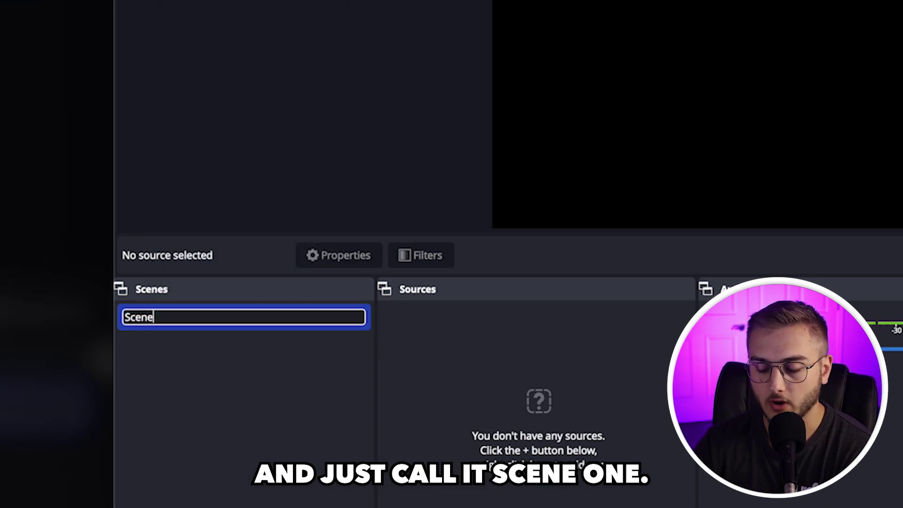
key("Return")
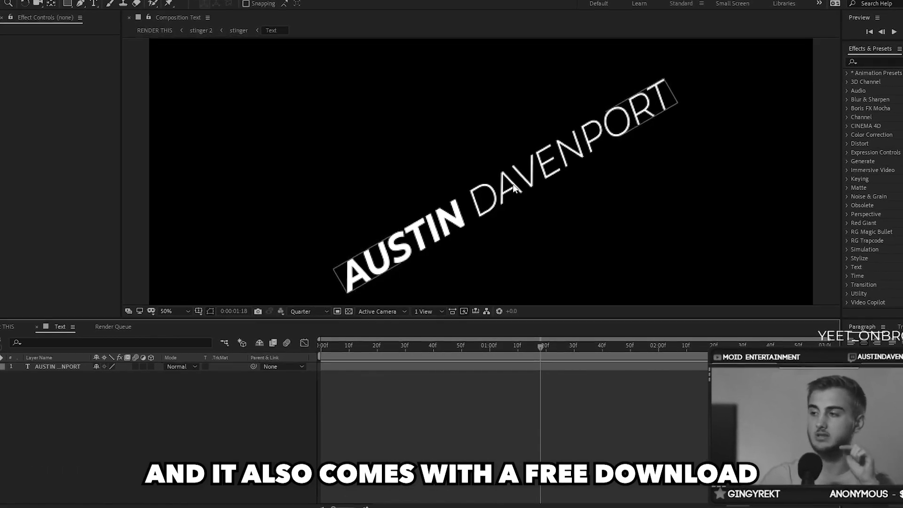
- Replace the Text composition's title text with 'Sample'
double_click(525, 216)
type("Sample")
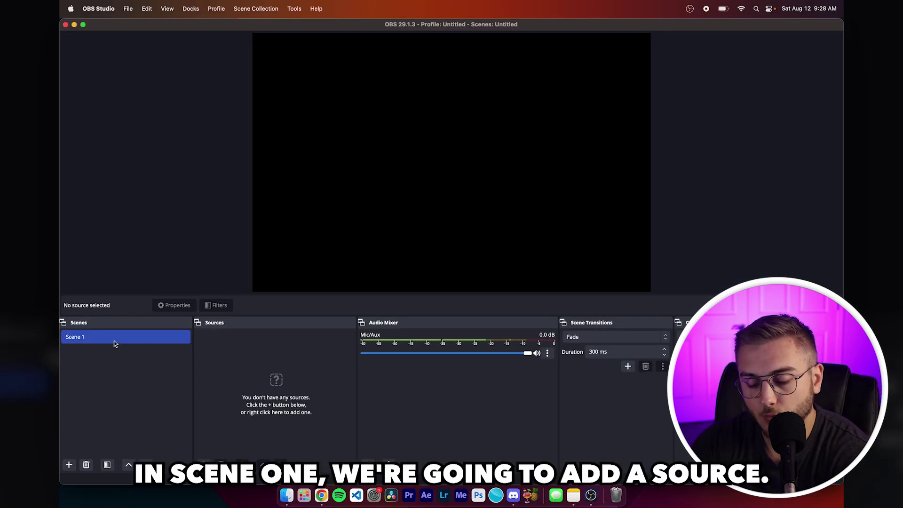
- Add a Display Capture source from Add > Deprecated to Scene 1
right_click(233, 356)
mouse_move(261, 360)
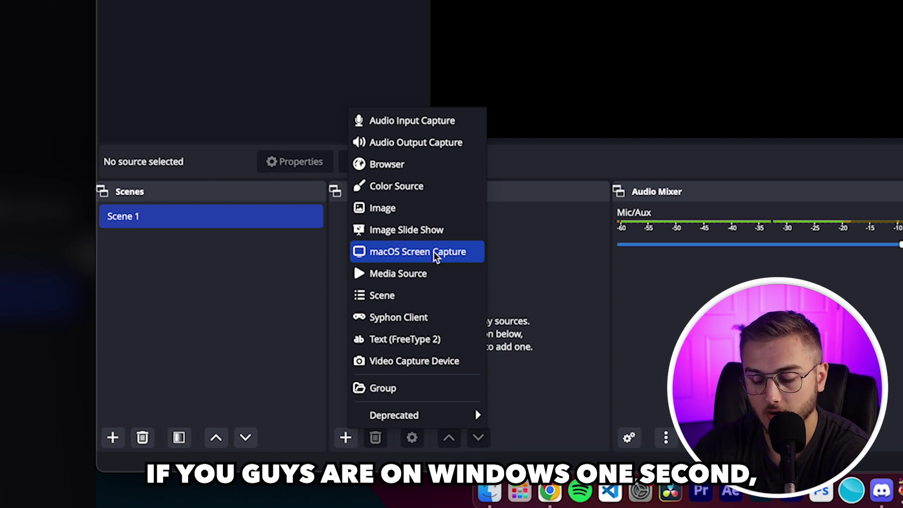
mouse_move(413, 416)
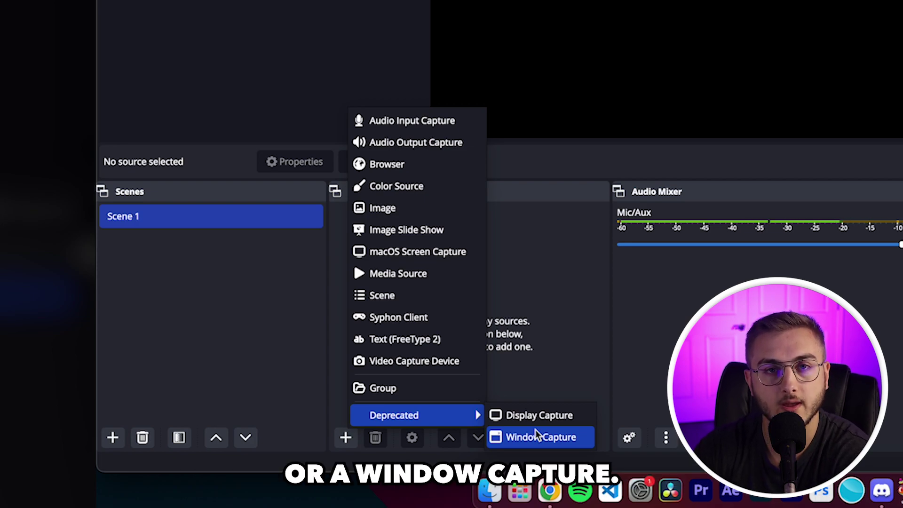
left_click(536, 415)
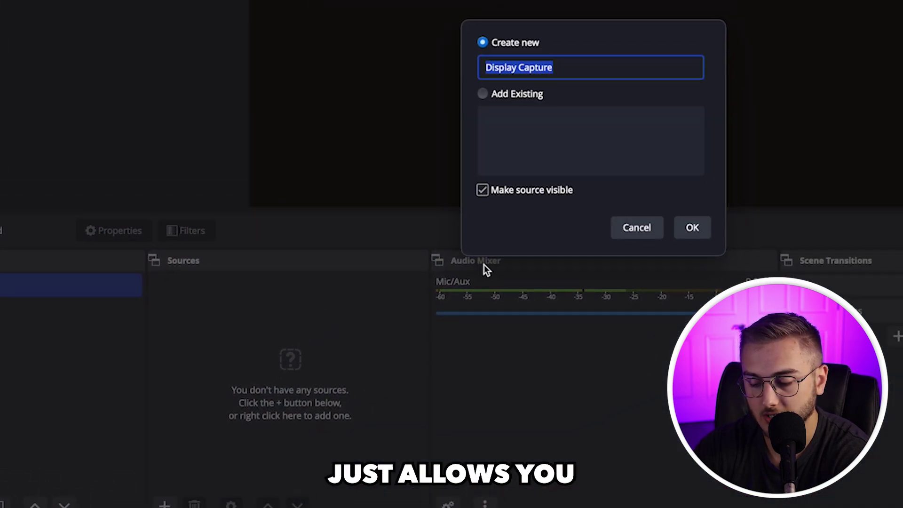
left_click(540, 288)
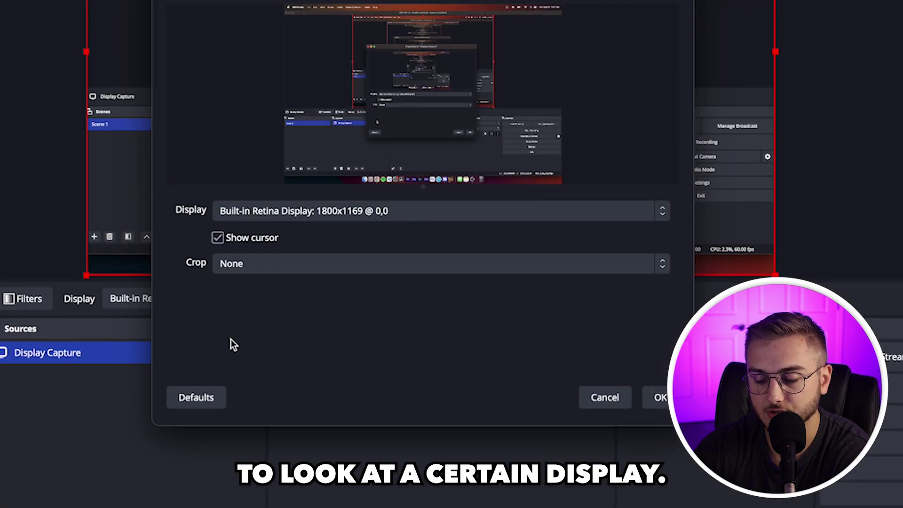
- Keep Built-in Retina Display as the capture display and cancel the Properties dialog
left_click(306, 215)
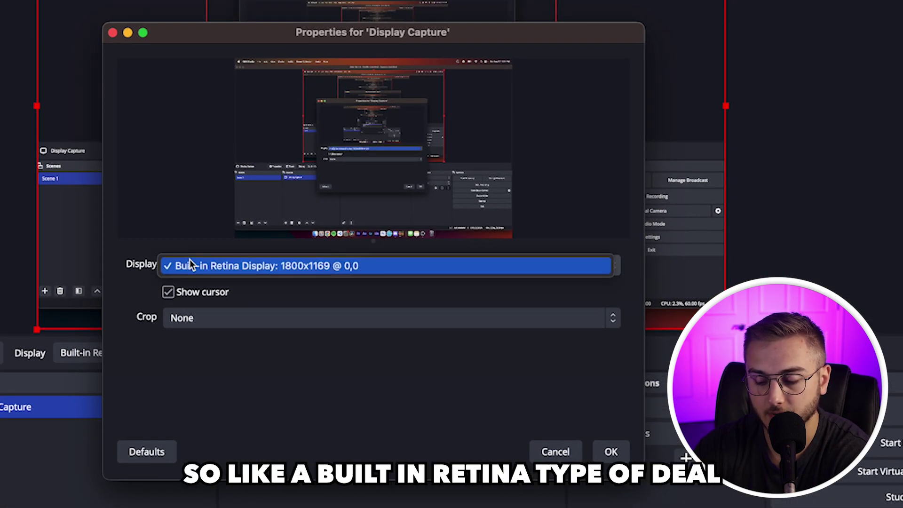
left_click(306, 282)
left_click(326, 265)
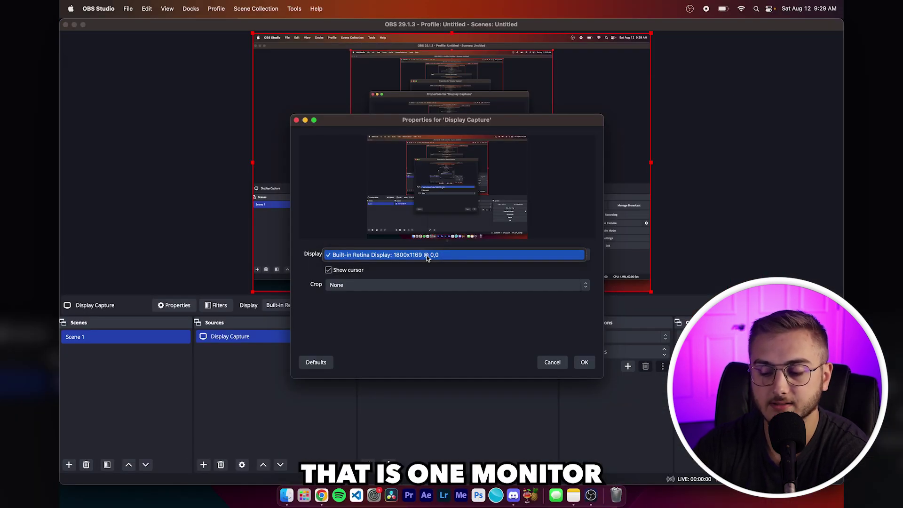
left_click(427, 255)
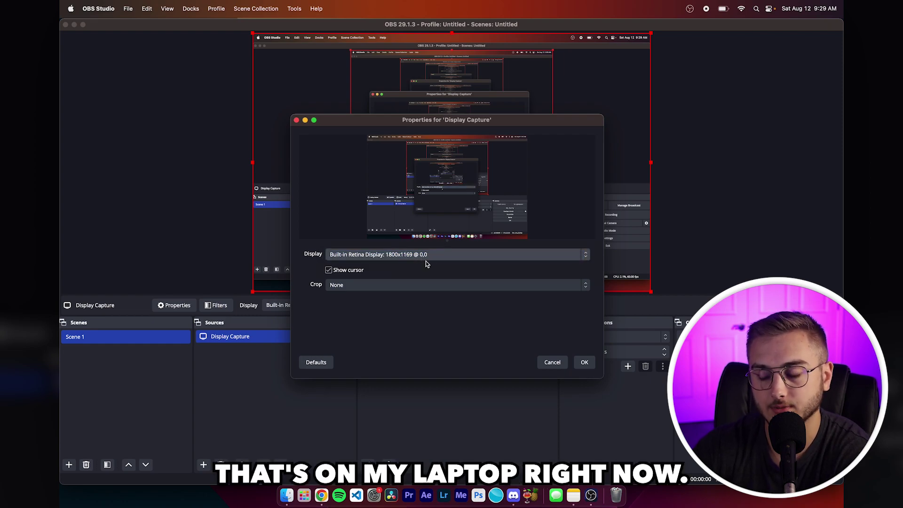
left_click(425, 260)
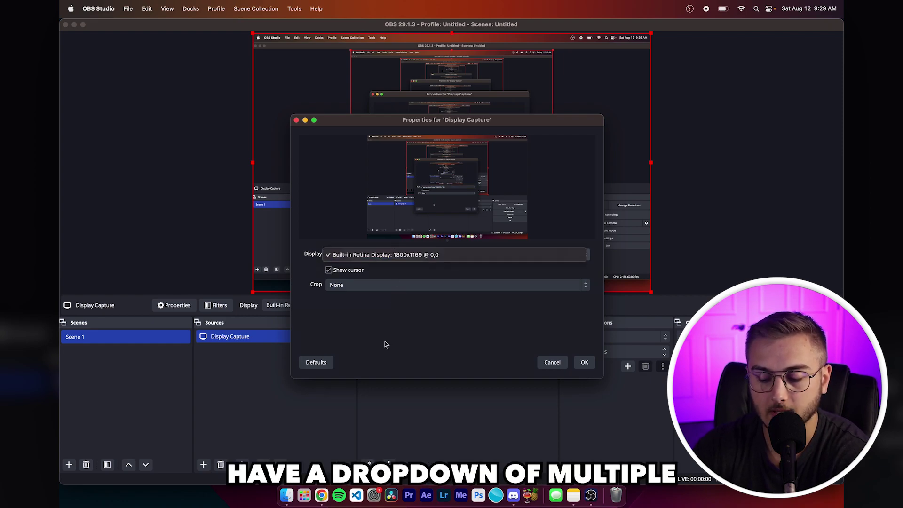
left_click(527, 400)
left_click(552, 362)
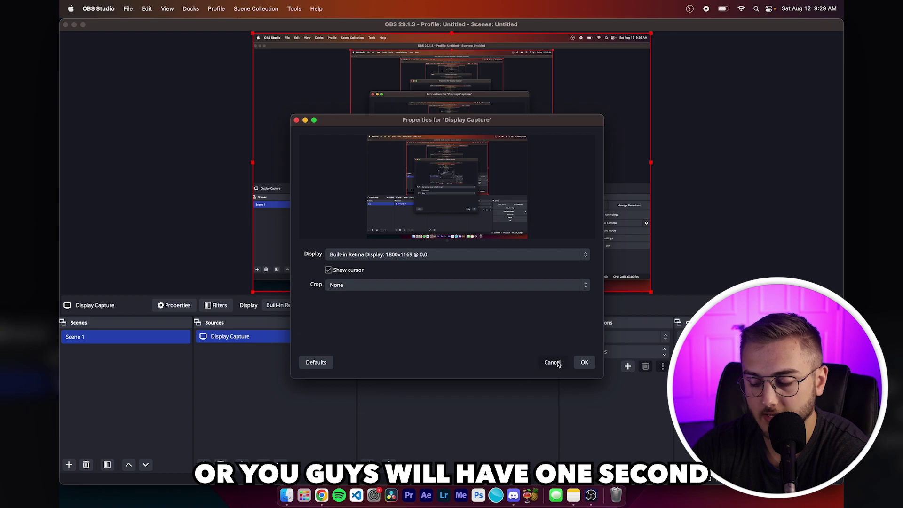
- Add a Window Capture source without choosing a window
right_click(258, 370)
mouse_move(282, 377)
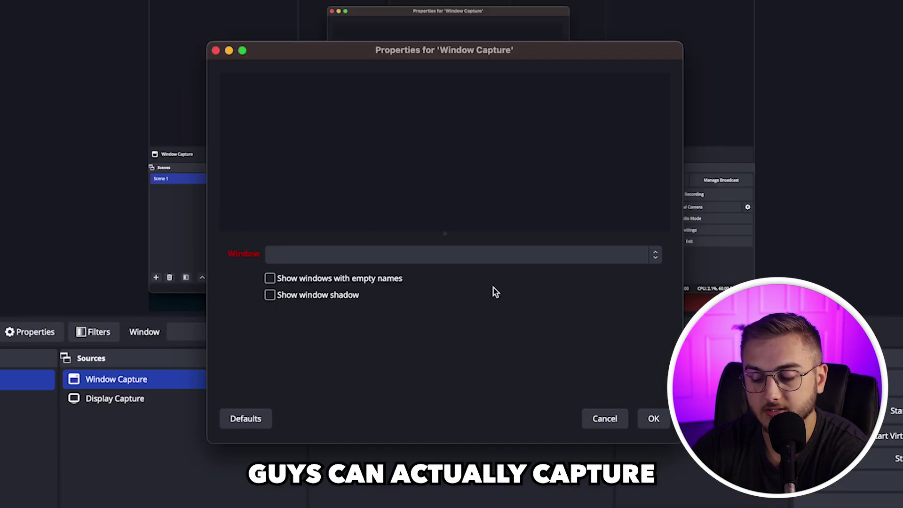
left_click(474, 251)
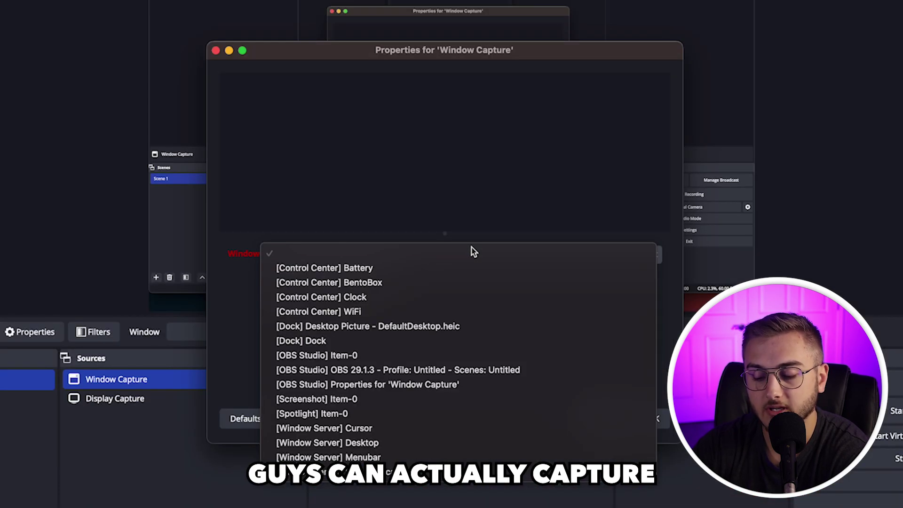
left_click(467, 176)
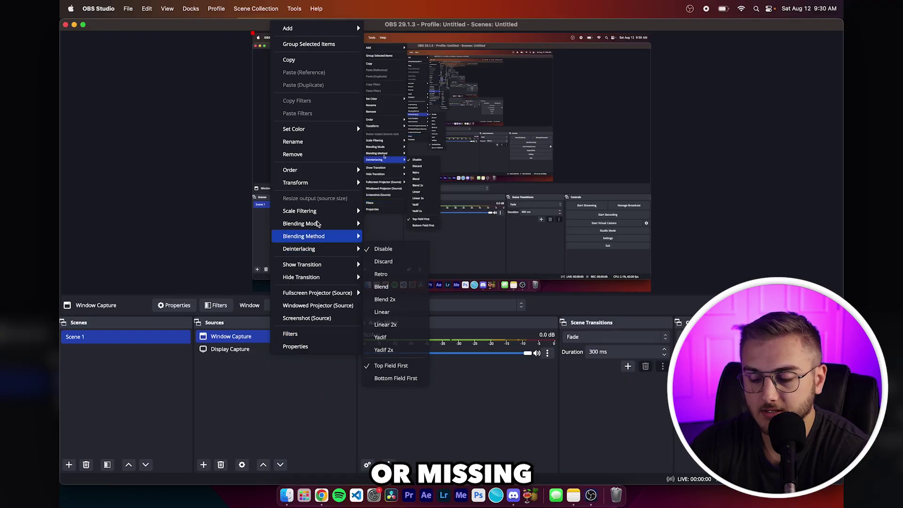
- Remove the Window Capture and Display Capture sources from Scene 1
left_click(310, 155)
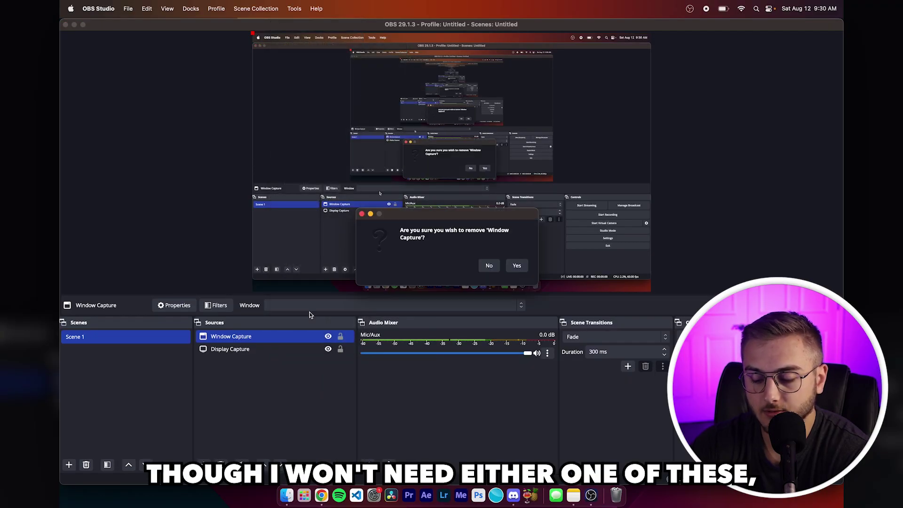
left_click(517, 265)
right_click(280, 340)
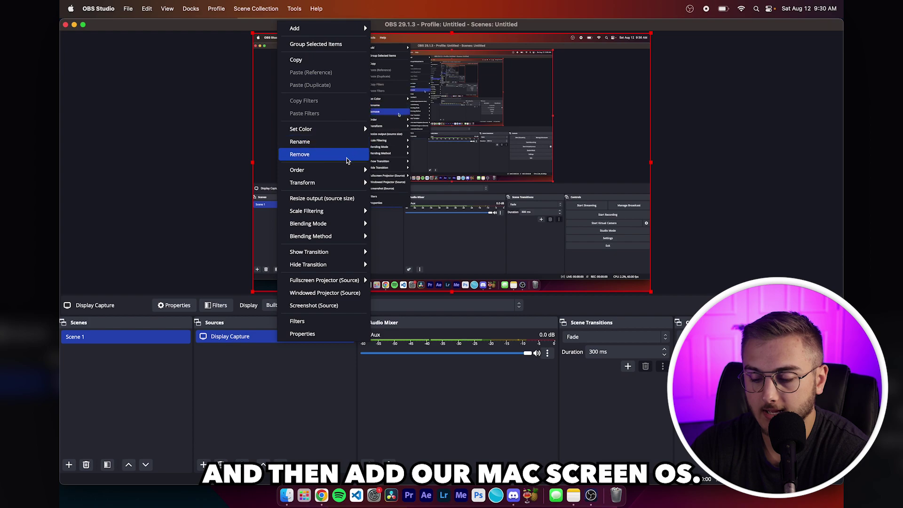
left_click(352, 161)
- Remove the old Display Capture source and add a macOS Screen Capture named Display 1
left_click(520, 263)
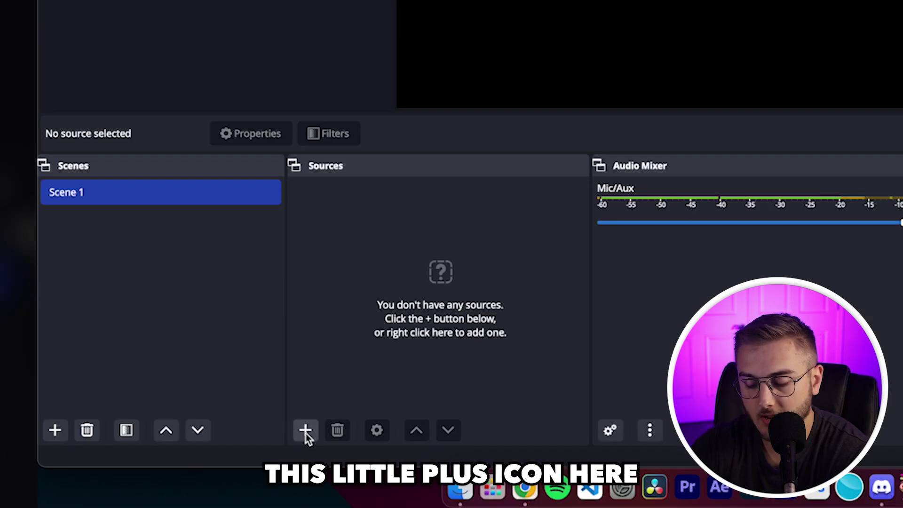
left_click(306, 431)
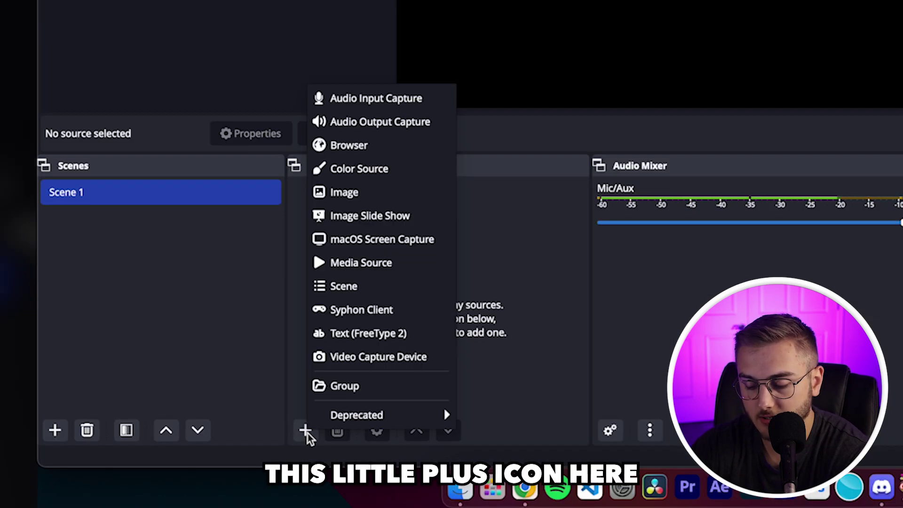
left_click(391, 240)
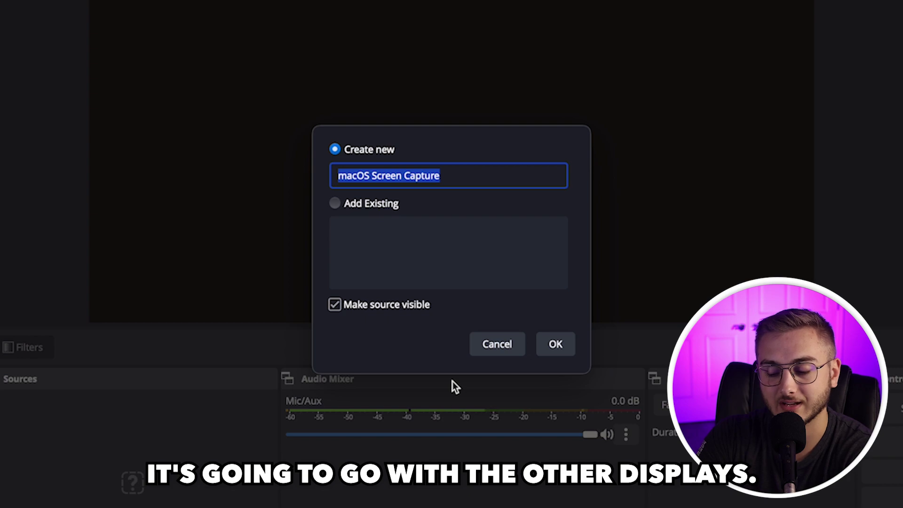
type("D")
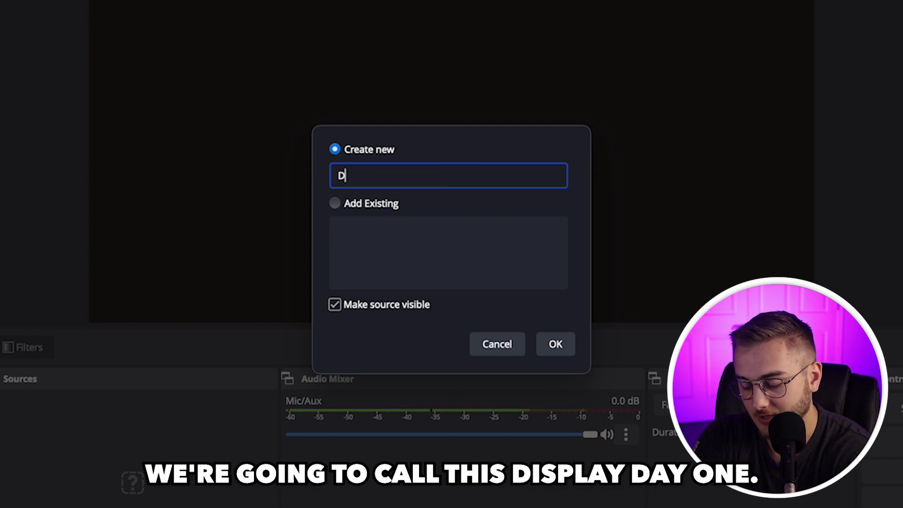
type("i")
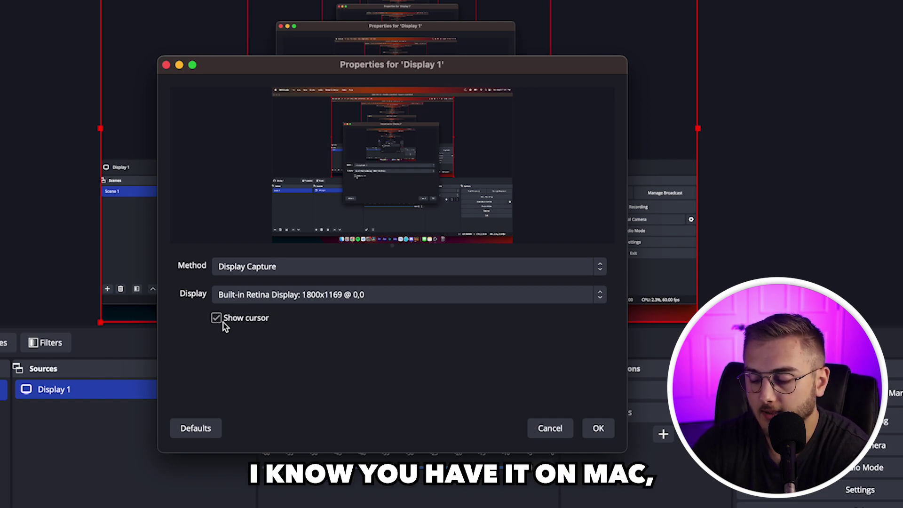
- Turn off Show cursor for the Display 1 screen capture
left_click(217, 319)
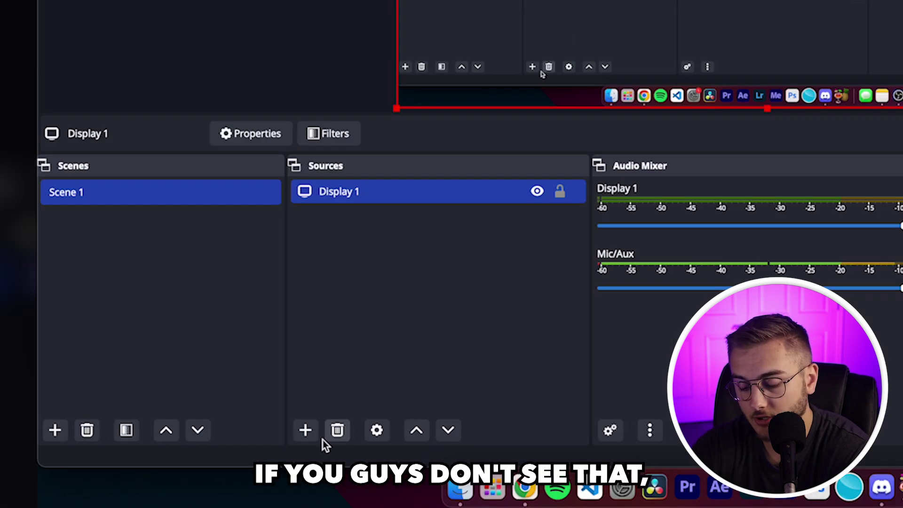
- Add an Audio Input Capture source named Mic 1 and list its microphone devices
left_click(305, 431)
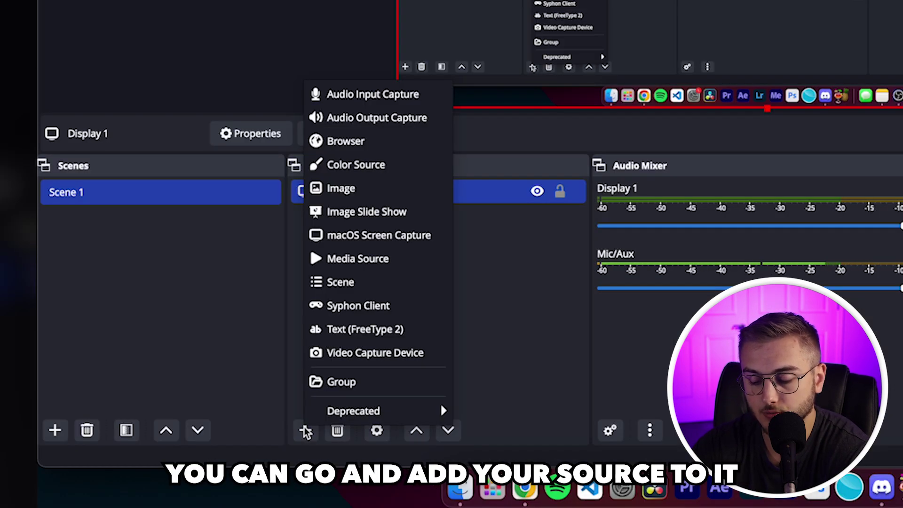
left_click(389, 97)
type("Mic")
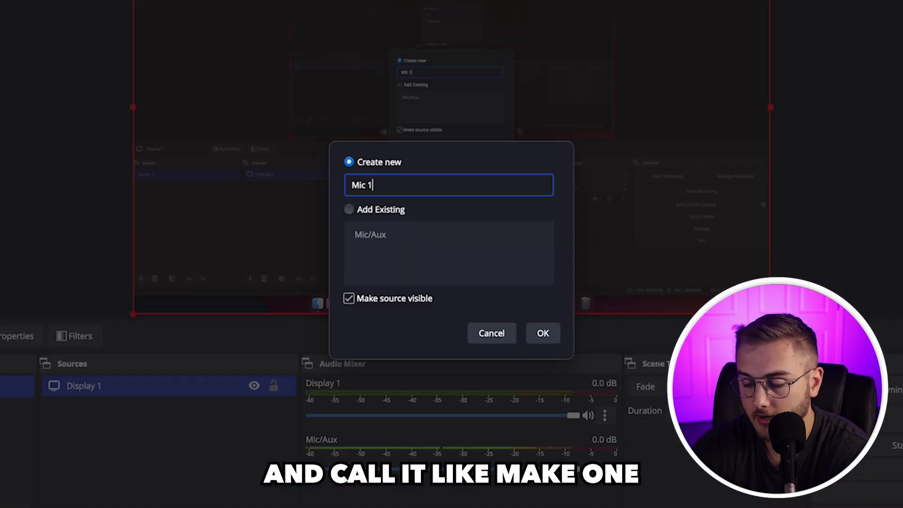
type(" 1")
key("Return")
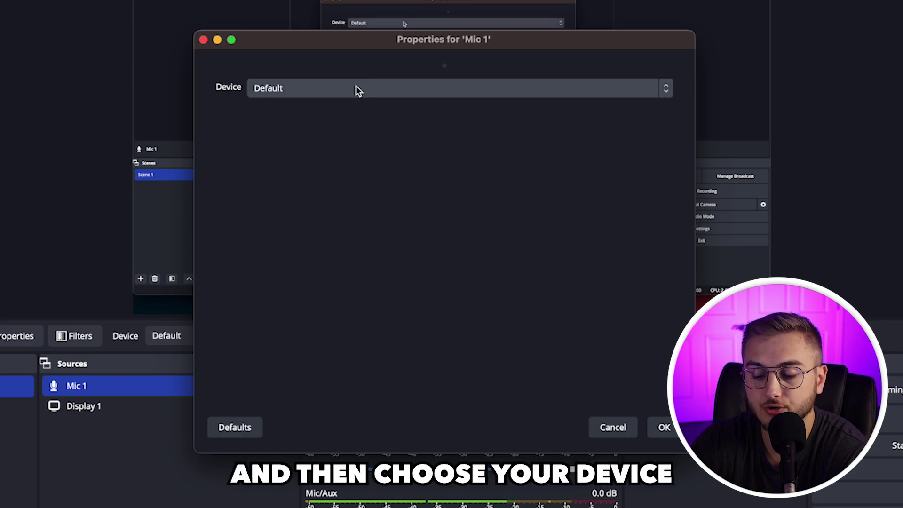
left_click(372, 89)
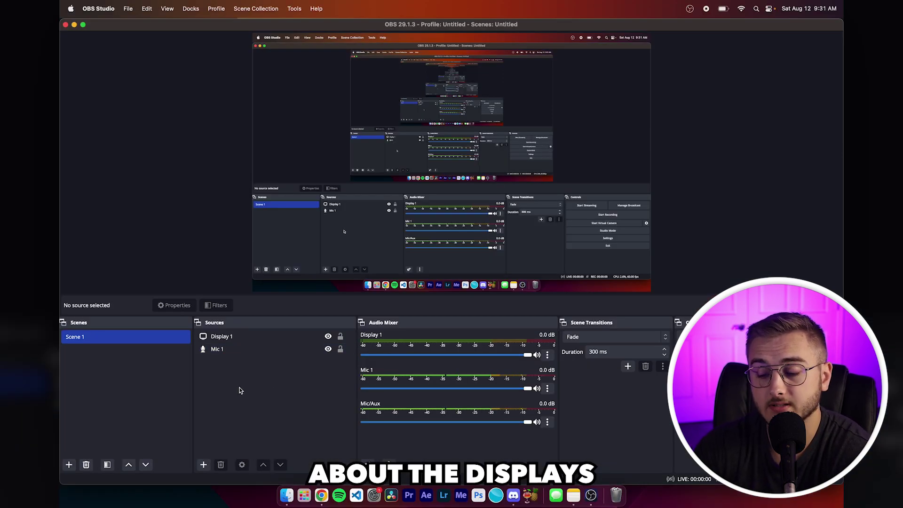
- Select Display 1 and drag its handles so it no longer fills the canvas
left_click(228, 337)
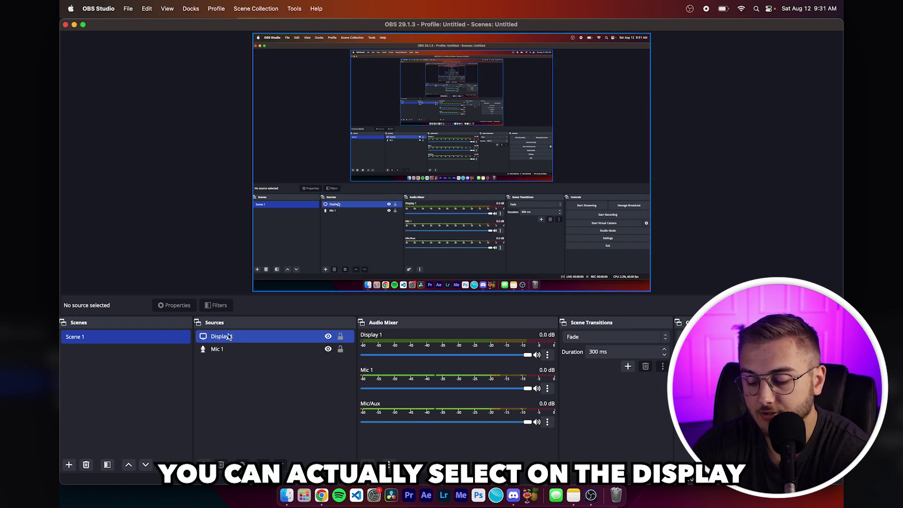
left_click_drag(252, 291, 541, 216)
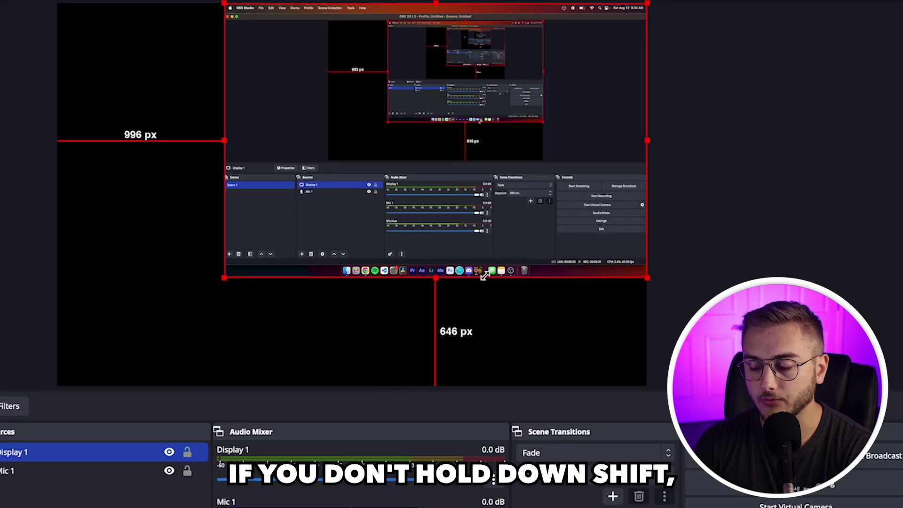
left_click_drag(484, 276, 340, 255)
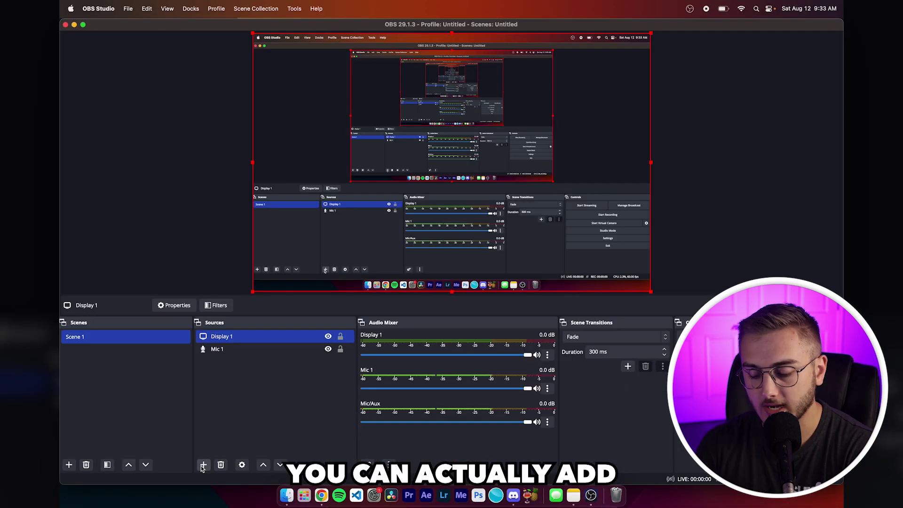
left_click(203, 465)
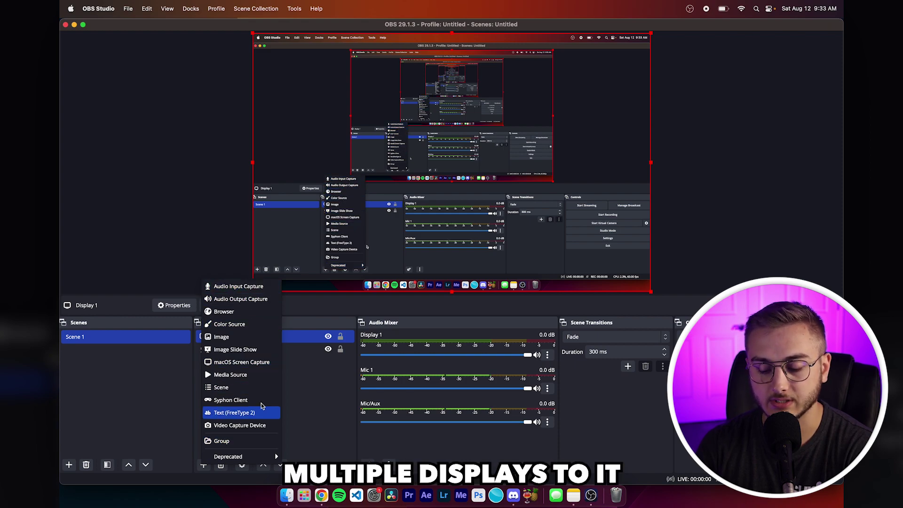
left_click(301, 380)
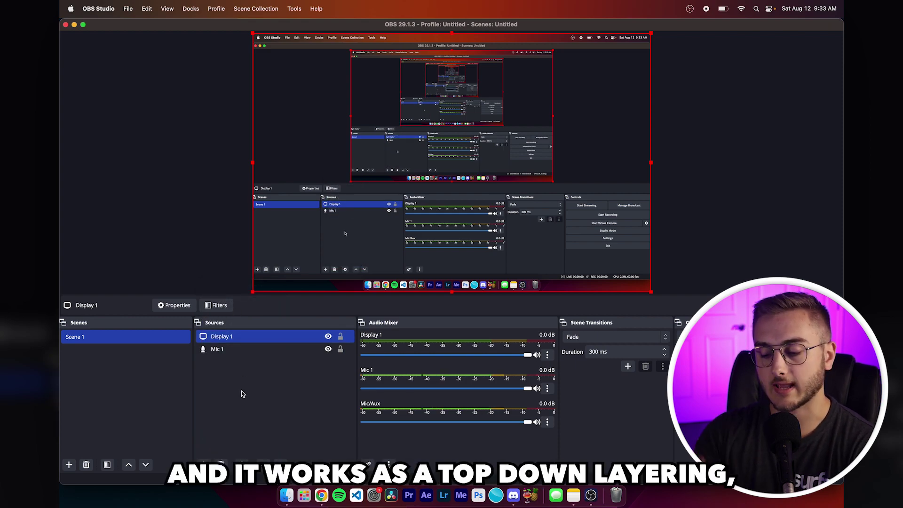
left_click(212, 424)
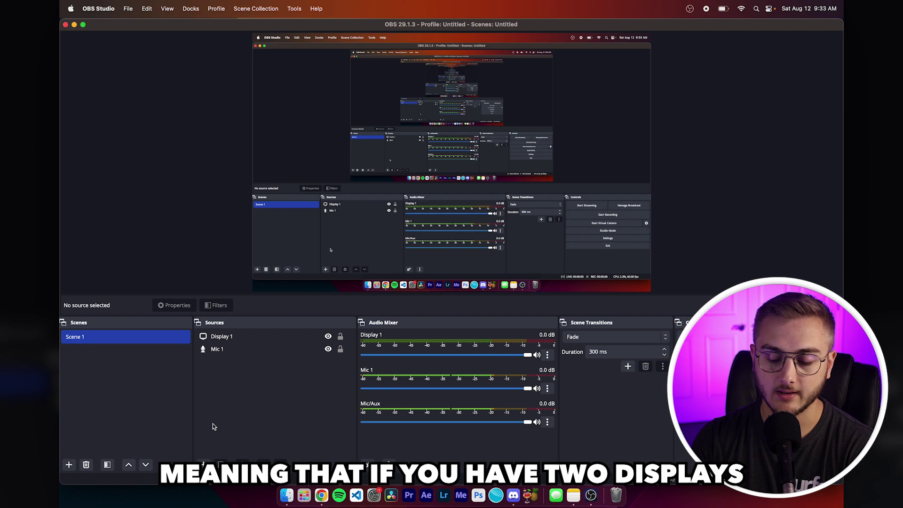
left_click(203, 464)
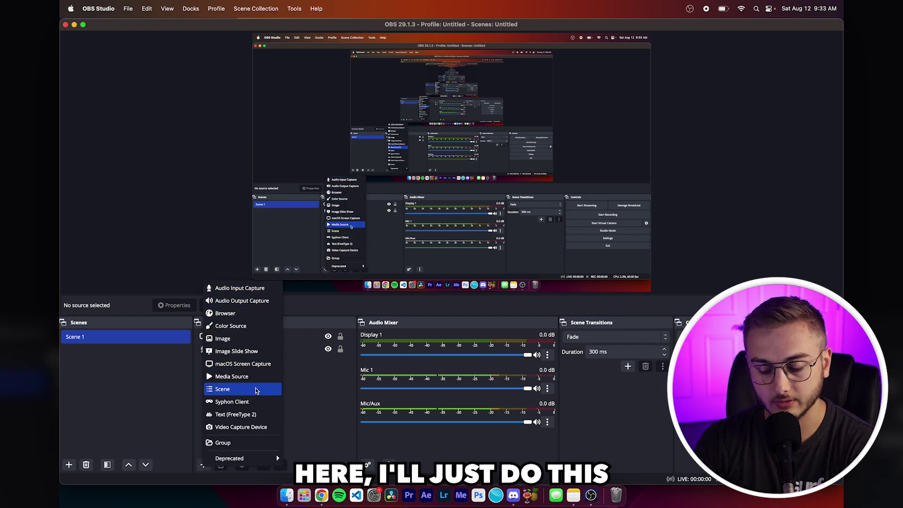
left_click(256, 360)
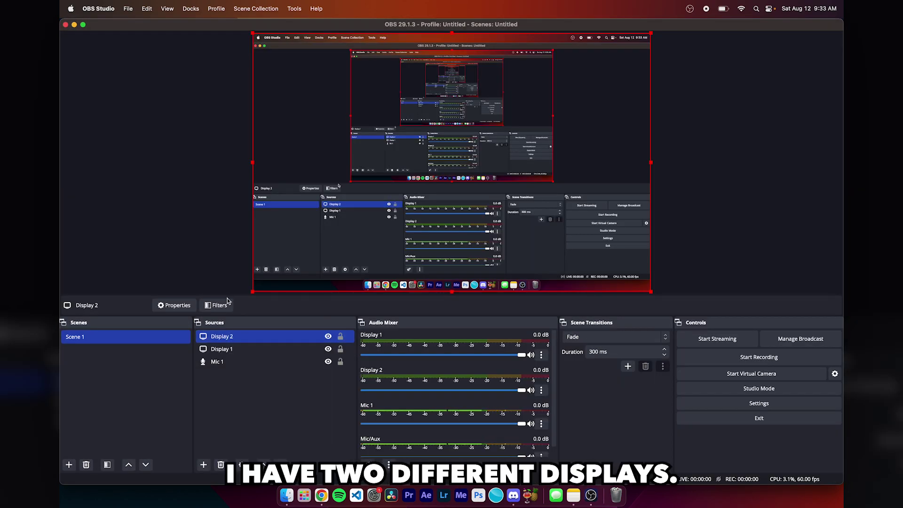
left_click_drag(250, 292, 421, 182)
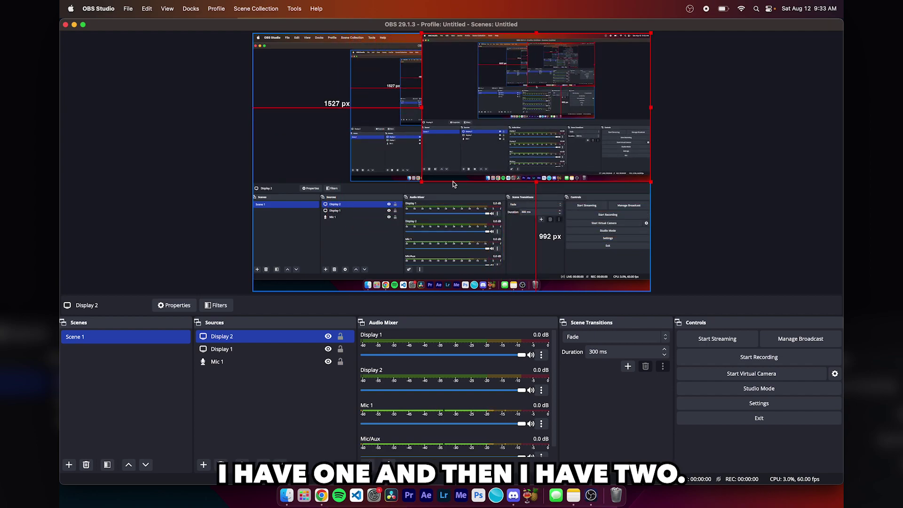
left_click_drag(543, 86, 485, 143)
left_click(305, 140)
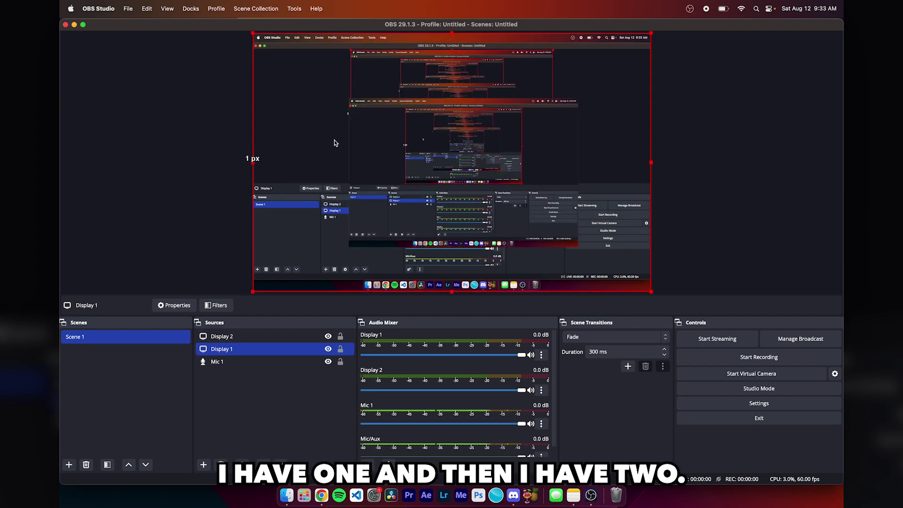
left_click(393, 184)
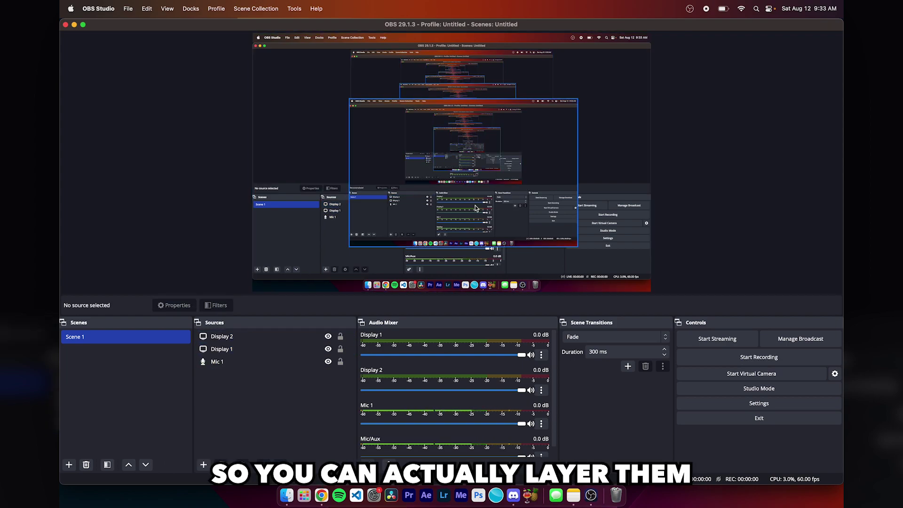
left_click_drag(235, 336, 232, 348)
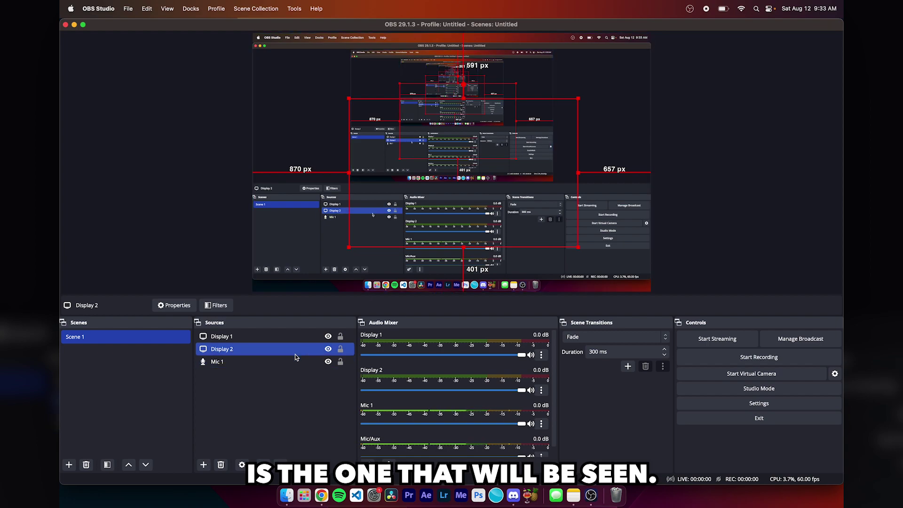
left_click(394, 248)
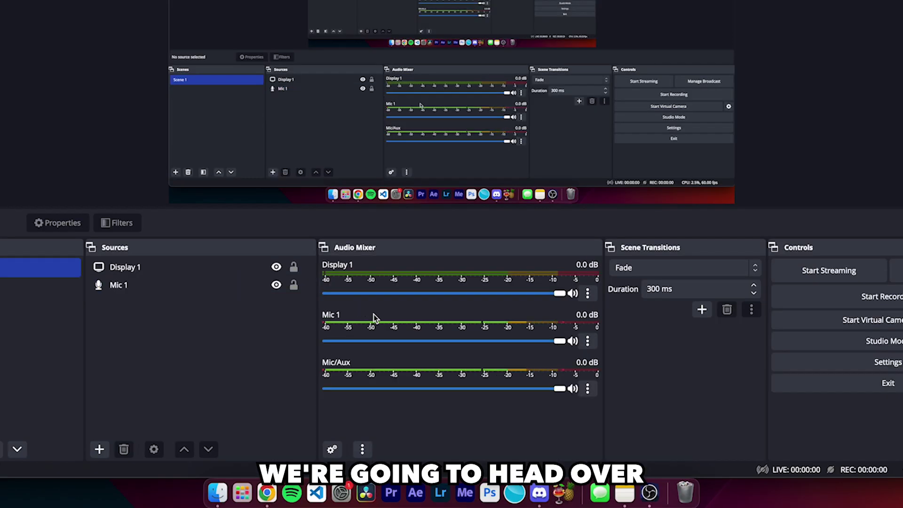
- Delete the Mic 1 source from Scene 1, confirming the removal
left_click(193, 281)
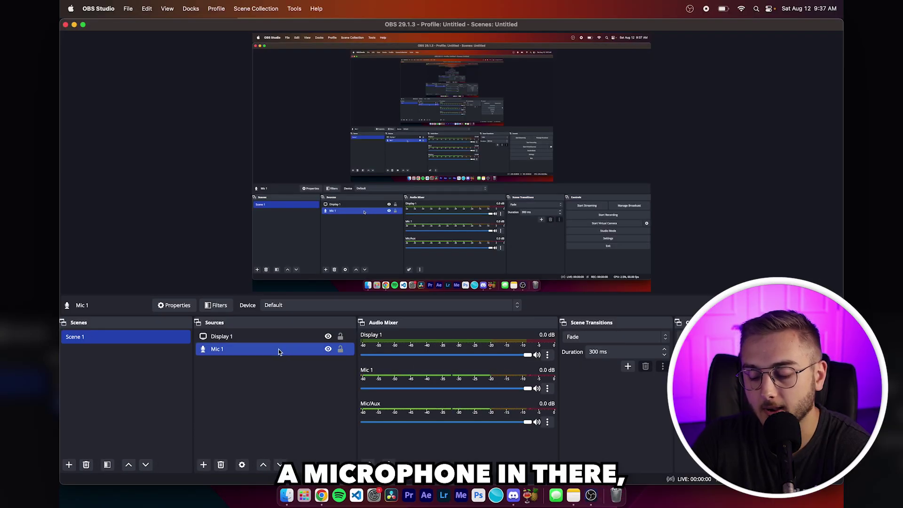
right_click(268, 351)
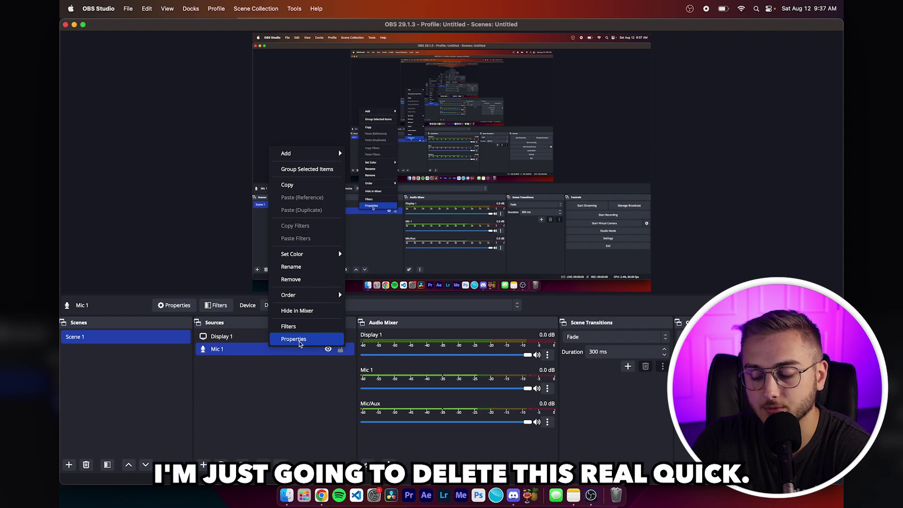
left_click(301, 278)
left_click(505, 265)
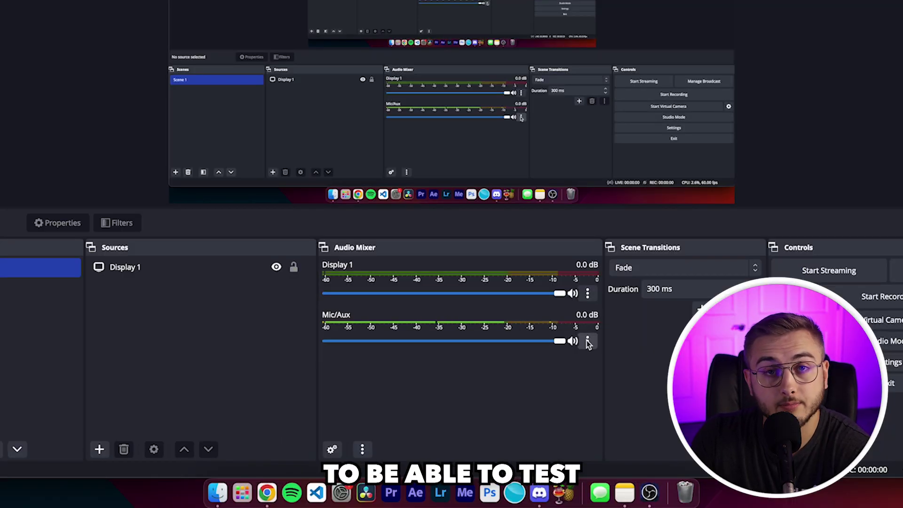
- Open Advanced Audio Properties from Mic/Aux and review its Monitor Off setting
left_click(587, 342)
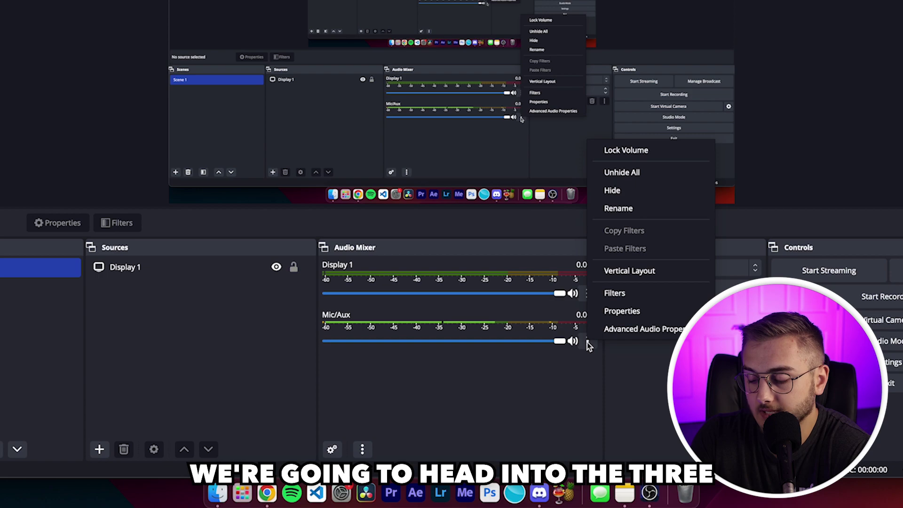
left_click(586, 349)
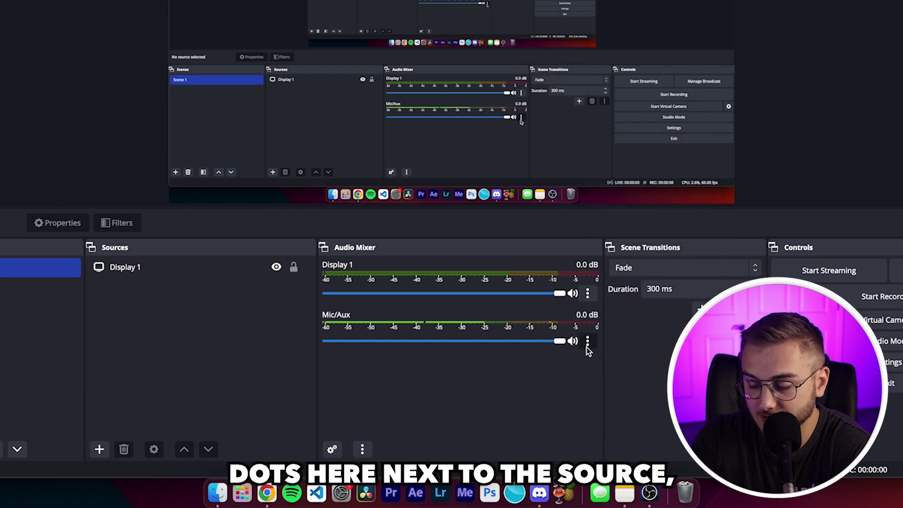
left_click(586, 346)
left_click(638, 335)
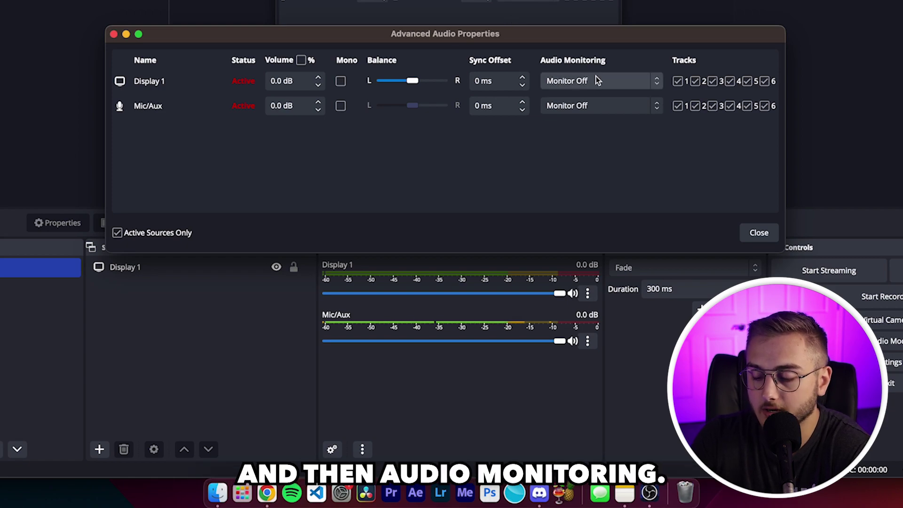
left_click(592, 105)
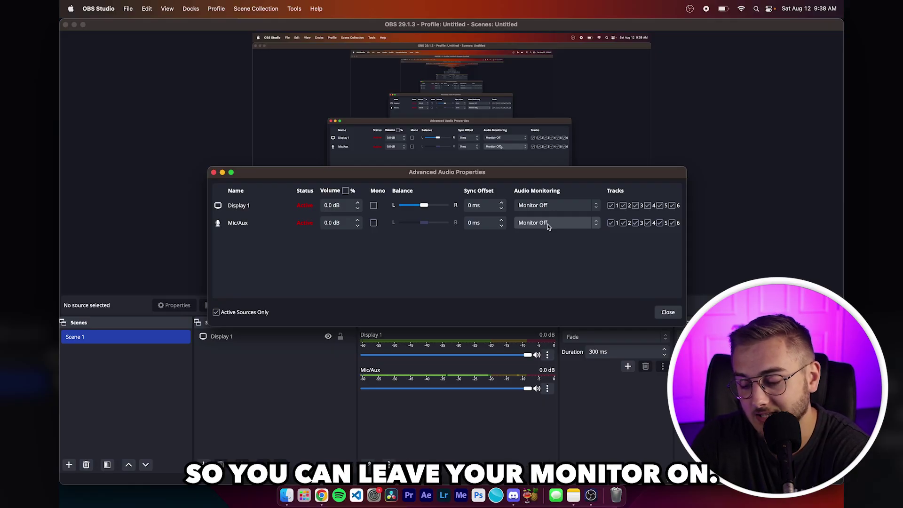
- Add a Limiter filter to Mic/Aux with threshold -6.00 dB and release 60 ms
left_click(668, 312)
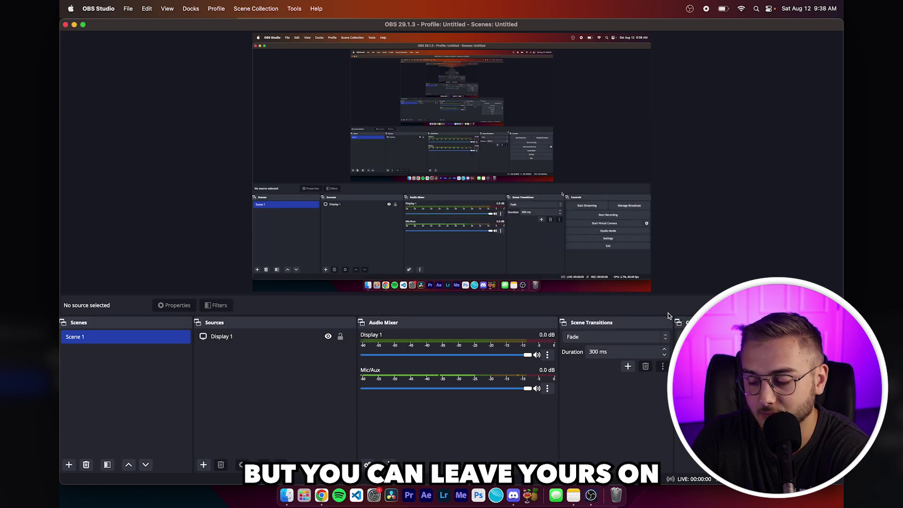
left_click(547, 389)
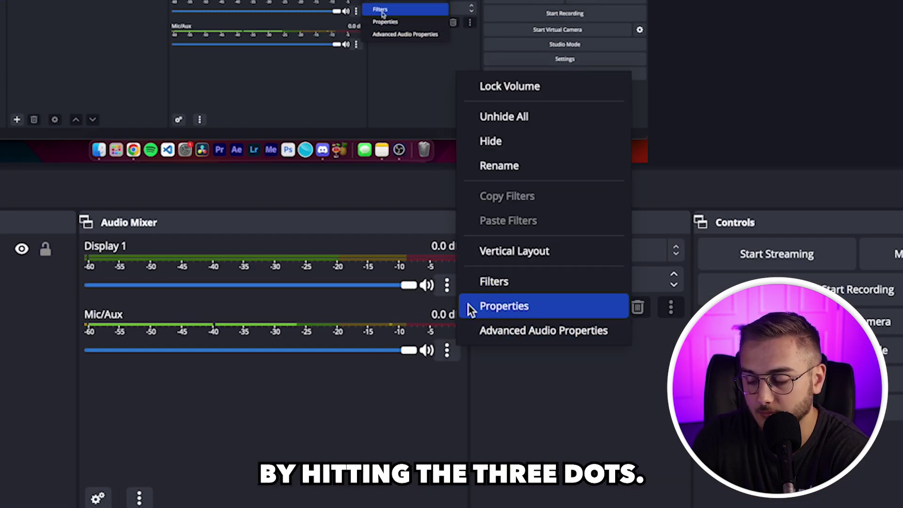
left_click(511, 280)
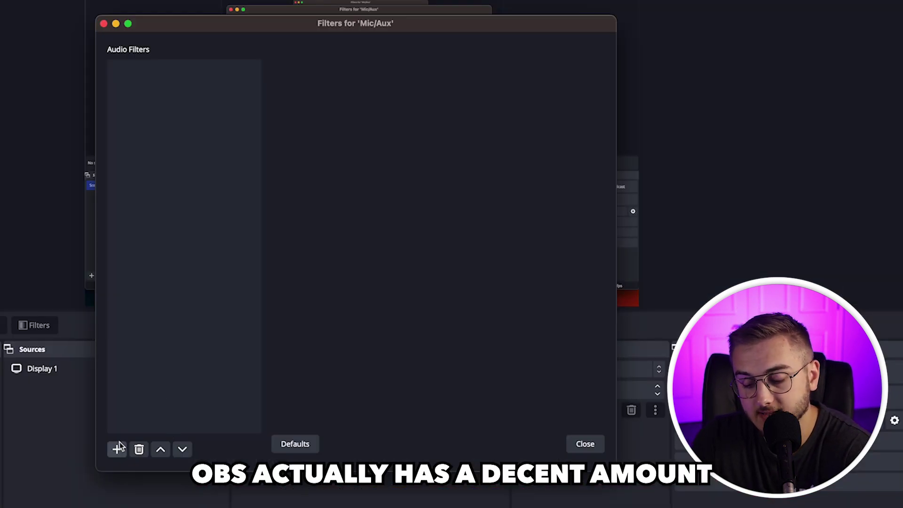
left_click(276, 395)
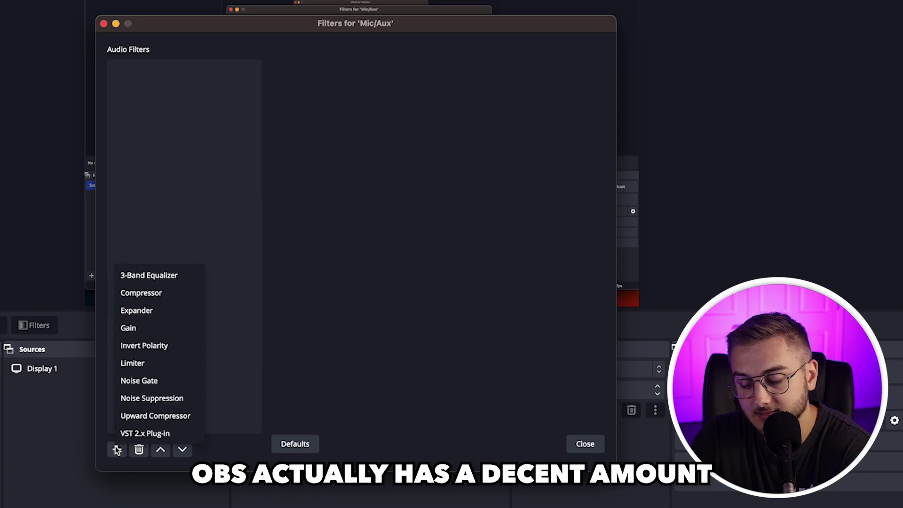
left_click(153, 366)
left_click(382, 264)
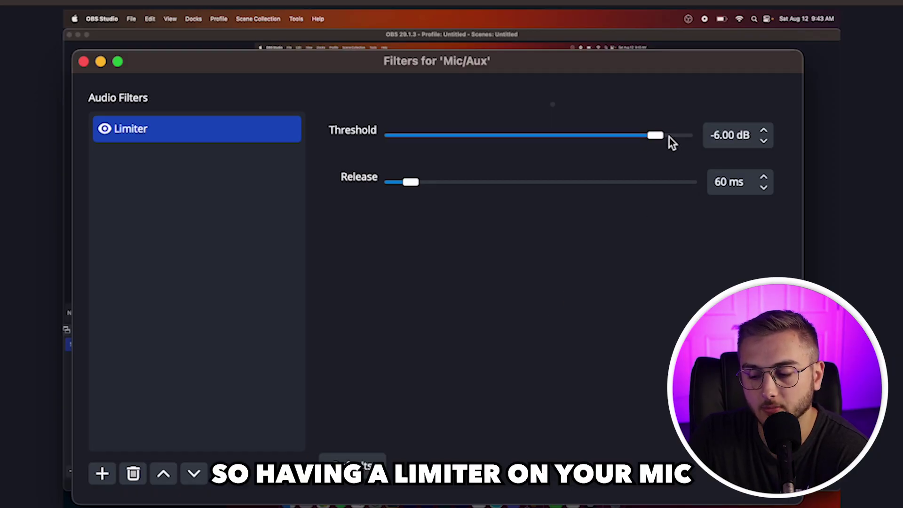
- Raise the Mic/Aux Limiter threshold to -3.50 dB
mouse_move(670, 138)
left_mouse_down()
mouse_move(599, 140)
mouse_move(670, 136)
left_mouse_up()
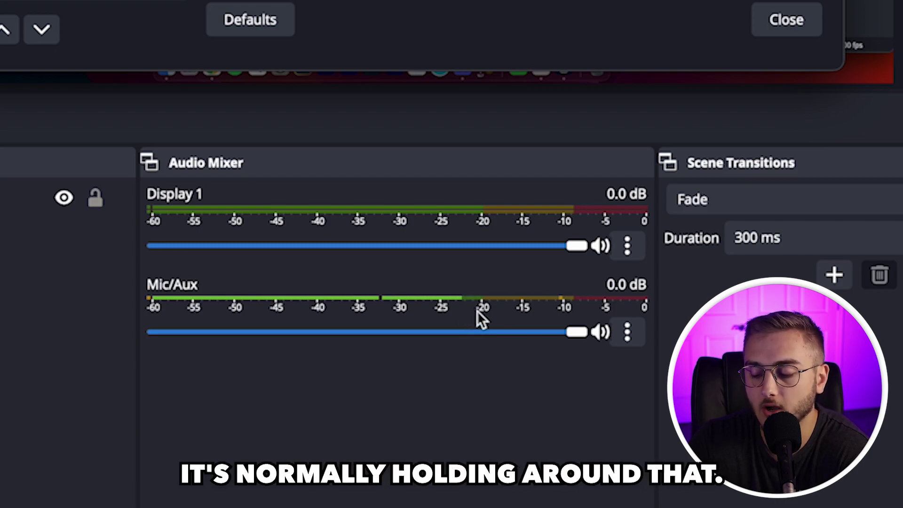
- Add a Gain filter at about 4.7 dB to Mic/Aux, placed above the Limiter
left_click(271, 271)
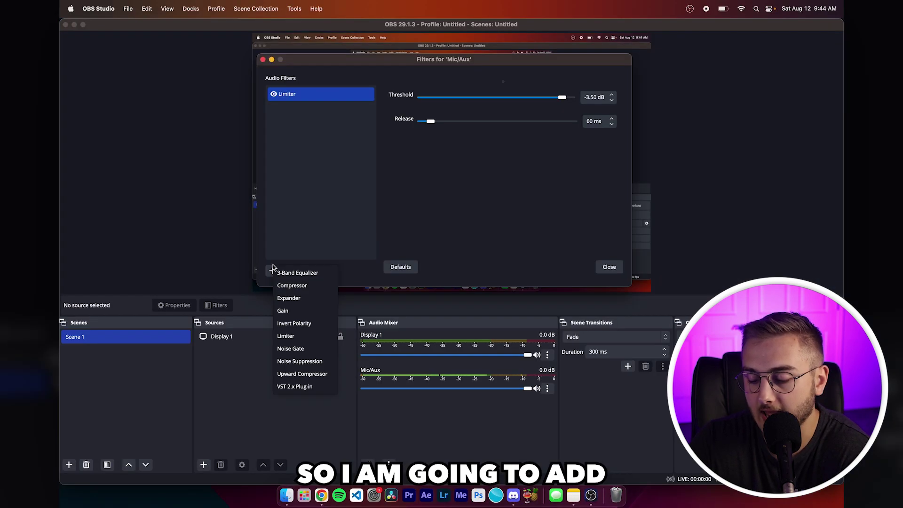
left_click(298, 311)
key("Return")
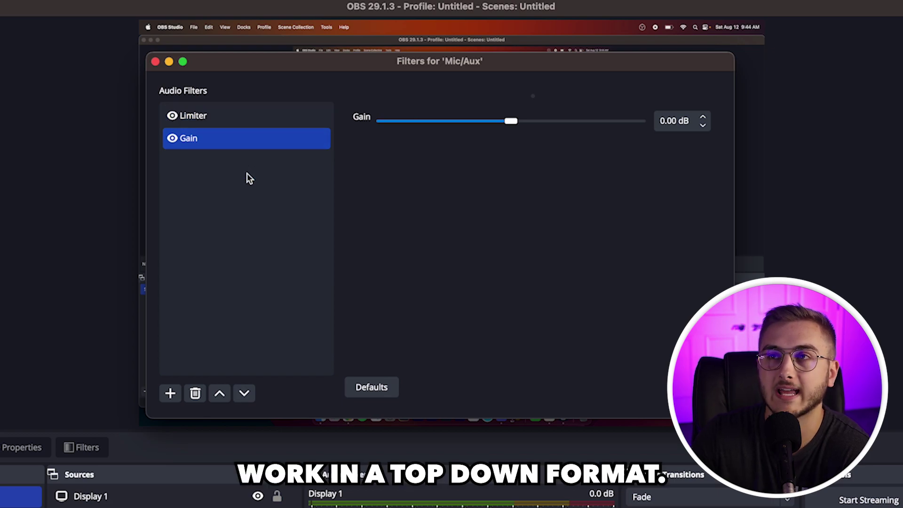
left_click(219, 394)
left_click_drag(519, 121, 531, 121)
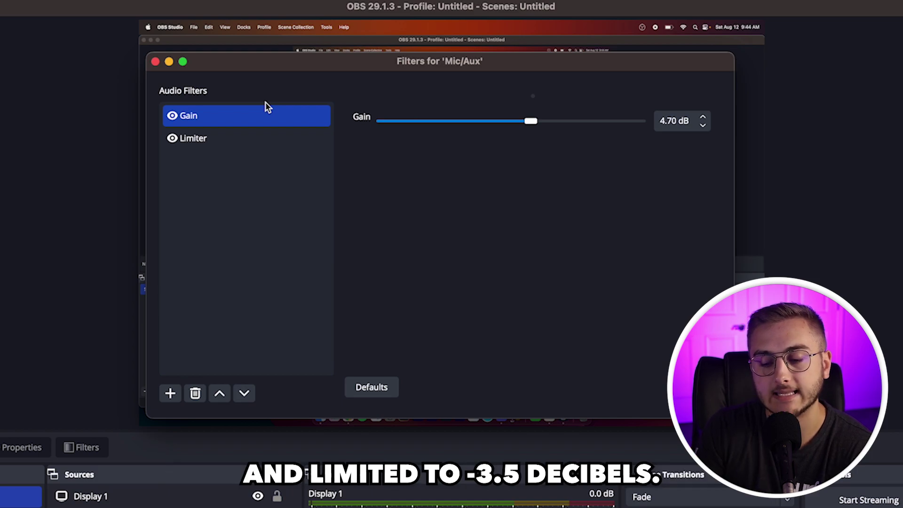
left_click(248, 136)
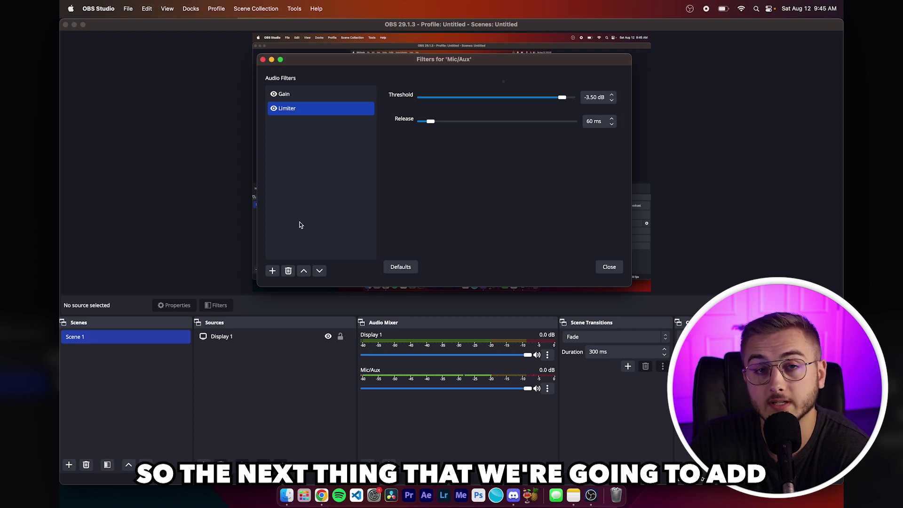
- Add a Noise Gate (close -38 dB, open -28 dB) above the Limiter on Mic/Aux
left_click(273, 270)
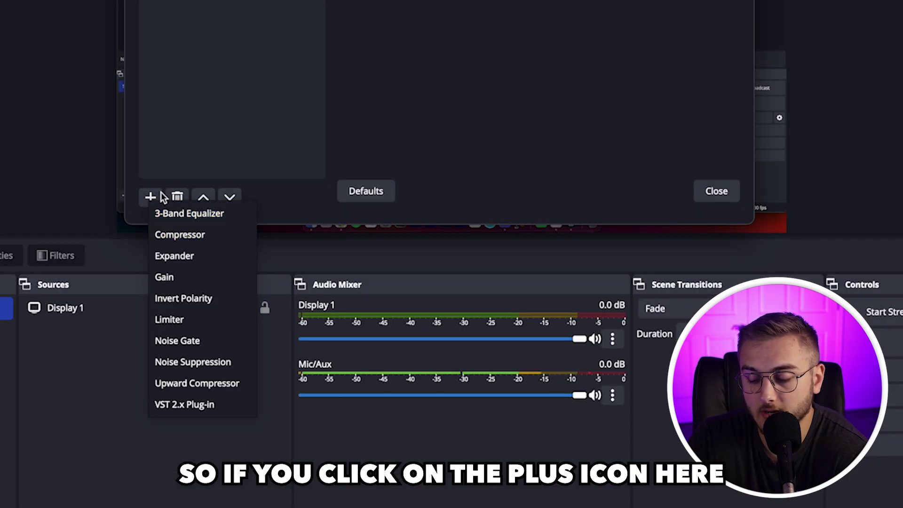
left_click(197, 342)
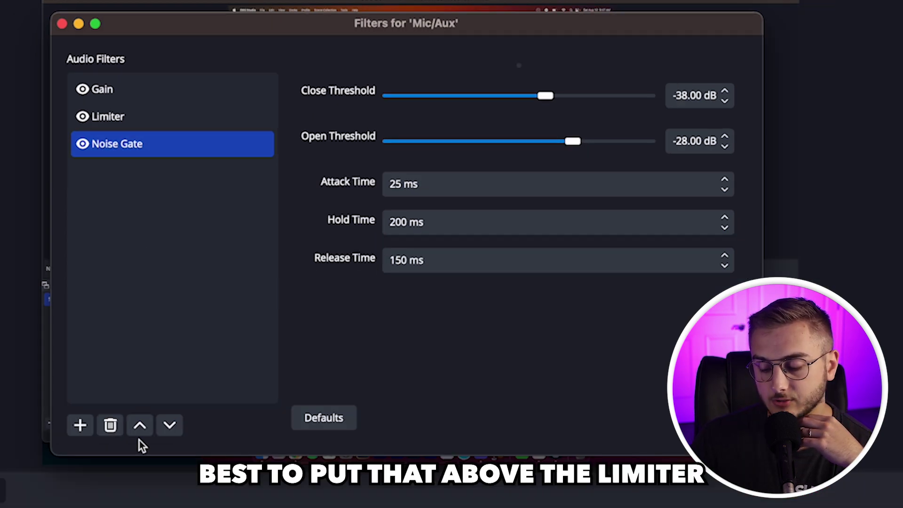
left_click(140, 425)
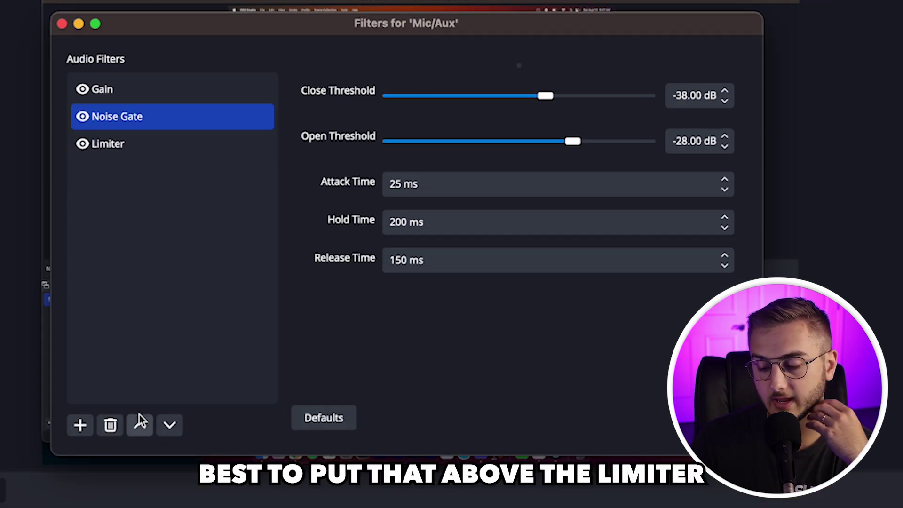
left_click(139, 154)
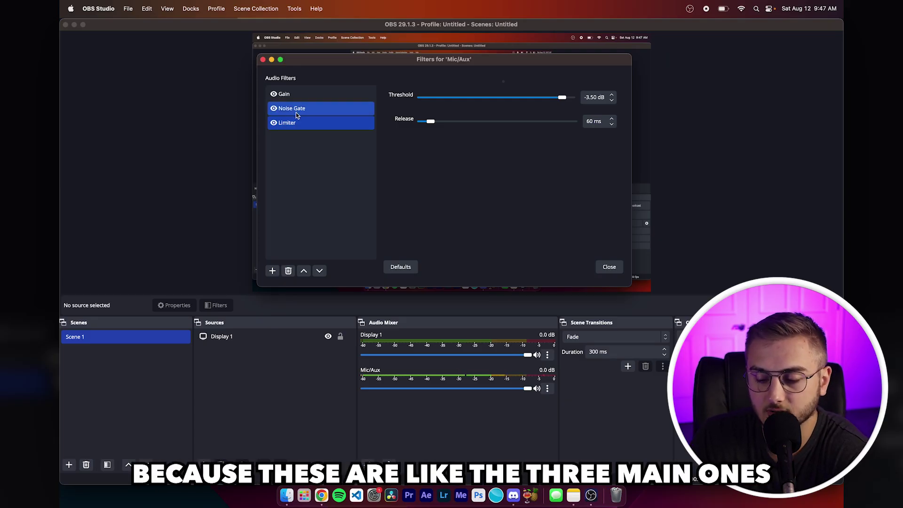
left_click(295, 109, "super")
left_click(302, 99, "super")
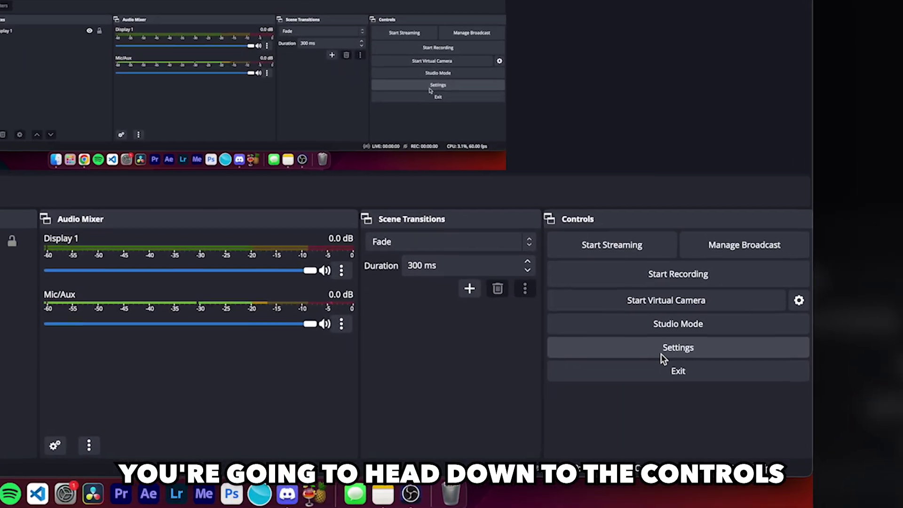
- In the Video settings, set the base canvas resolution to 1920x1080
left_click(662, 352)
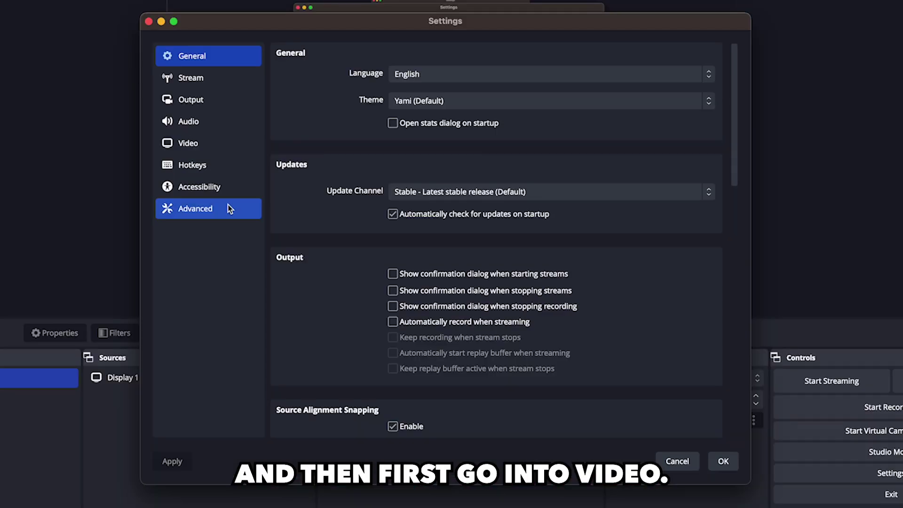
left_click(209, 146)
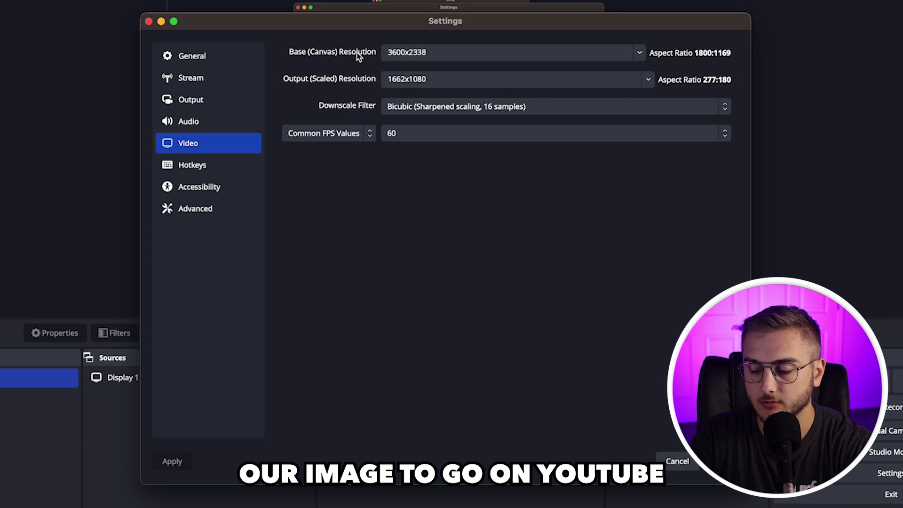
left_click(646, 76)
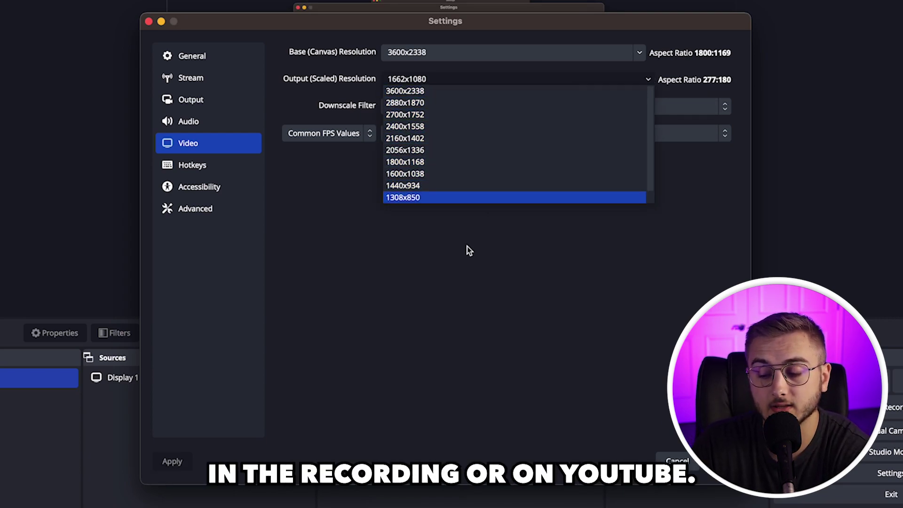
left_click(496, 298)
left_click(639, 55)
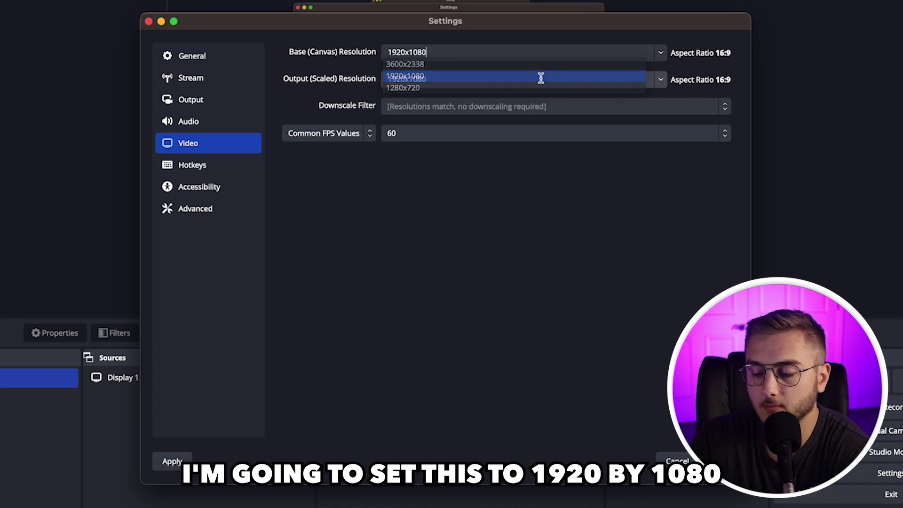
left_click(540, 79)
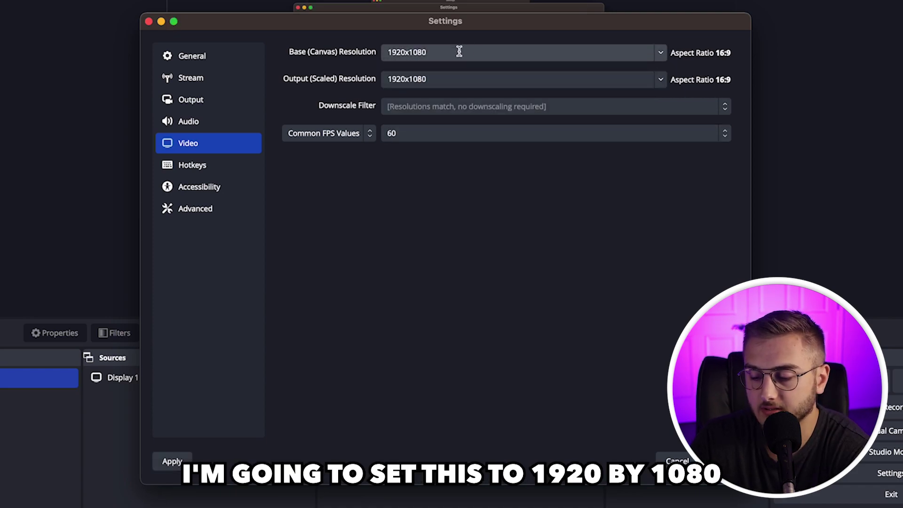
- Keep the output resolution at 1920x1080 and set the frame rate to 59.94 FPS
left_click(660, 81)
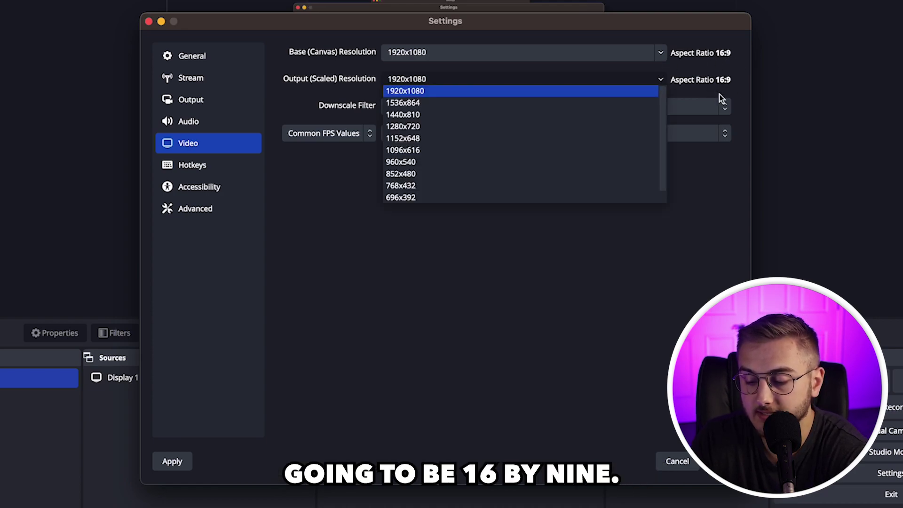
scroll(452, 131, "down", 1)
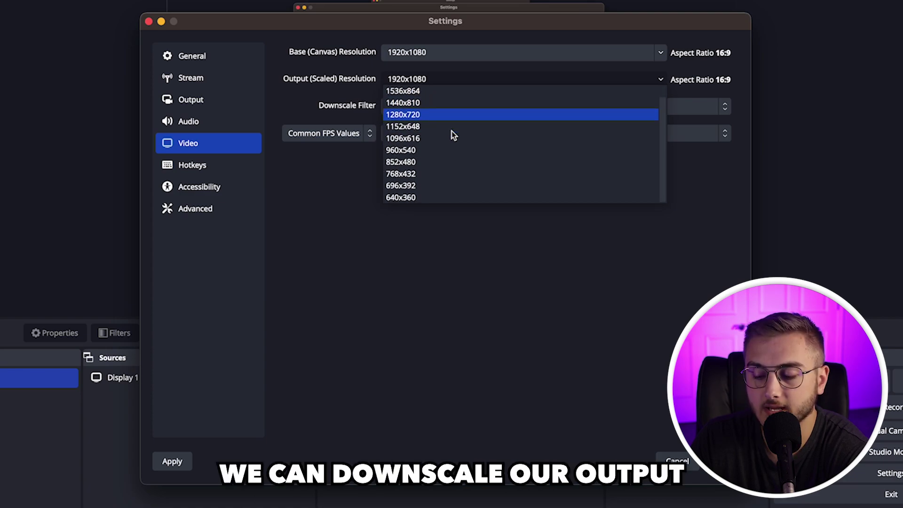
scroll(451, 132, "up", 1)
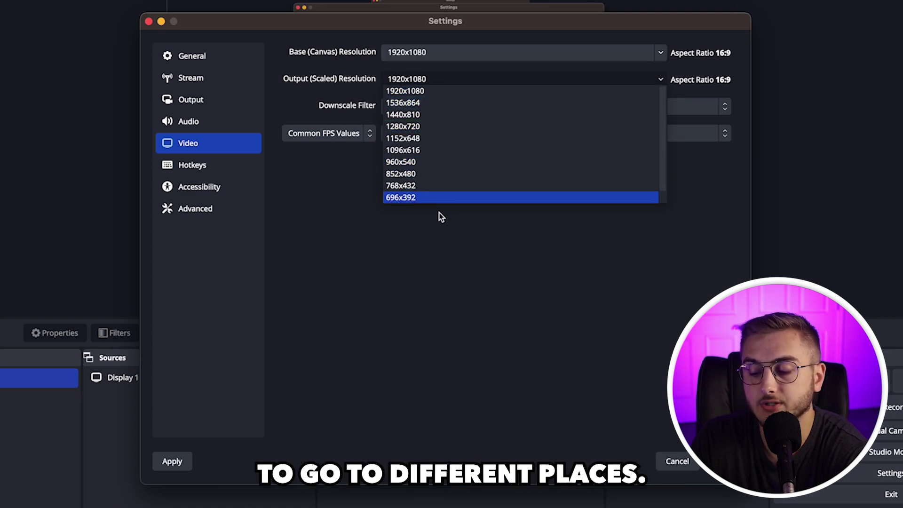
left_click(449, 88)
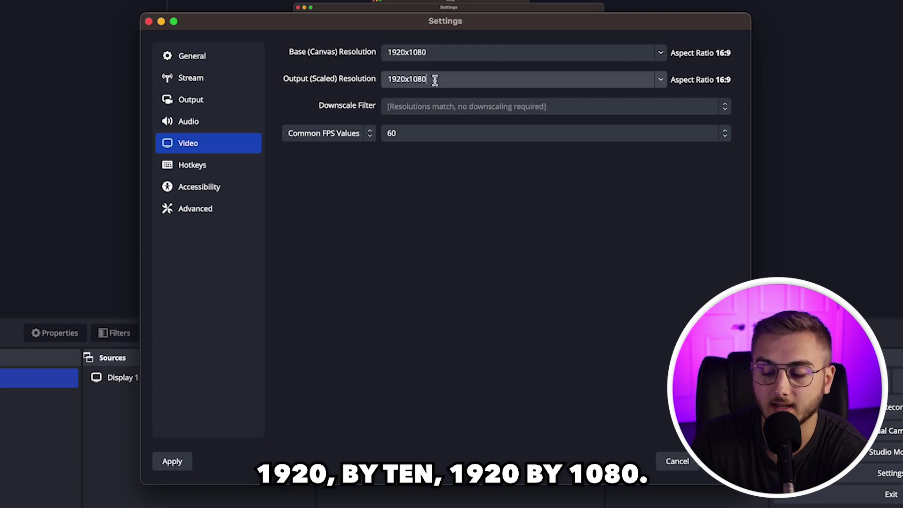
left_click(440, 133)
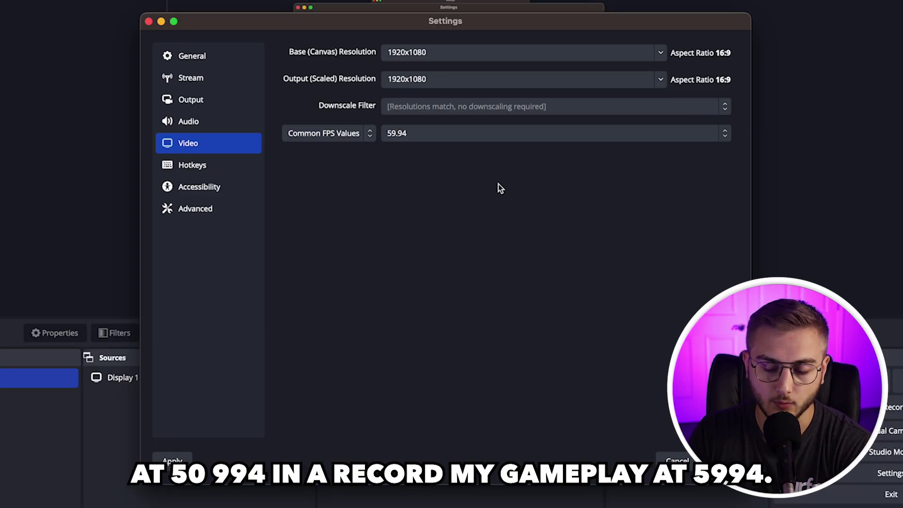
left_click(451, 133)
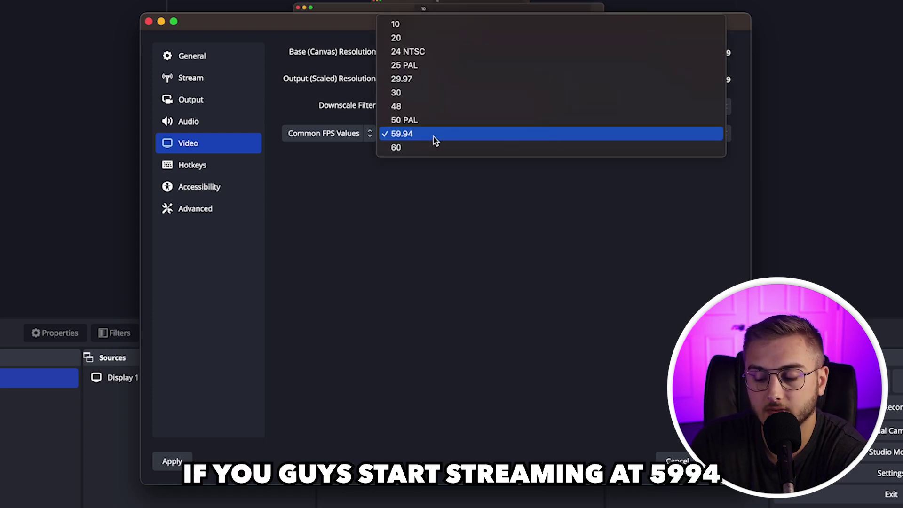
left_click(430, 136)
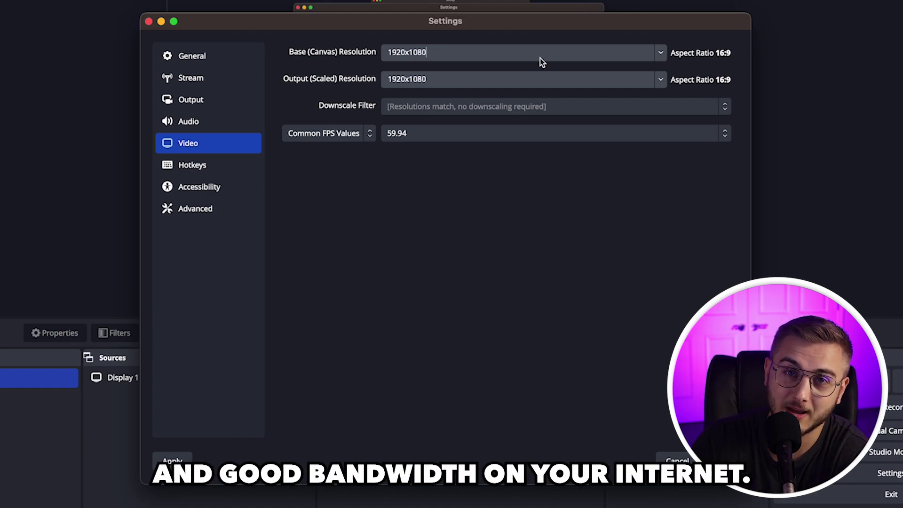
left_click(222, 125)
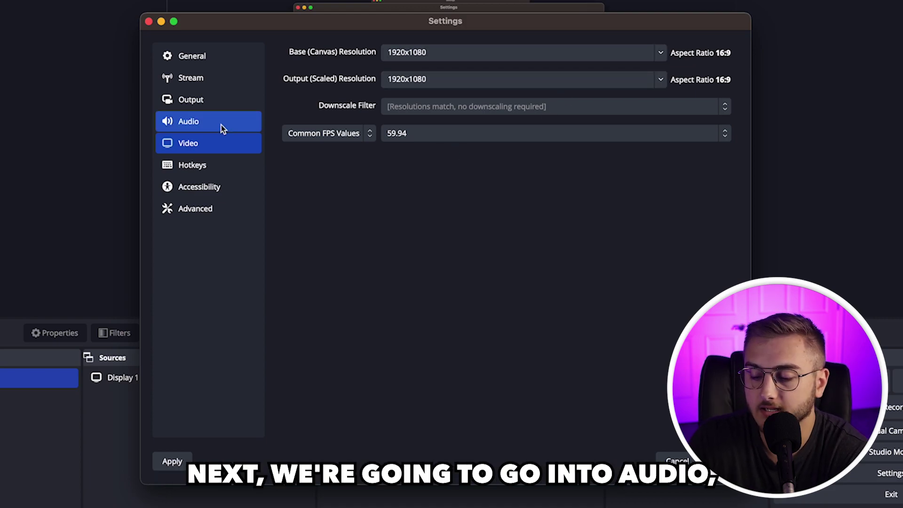
left_click(423, 79)
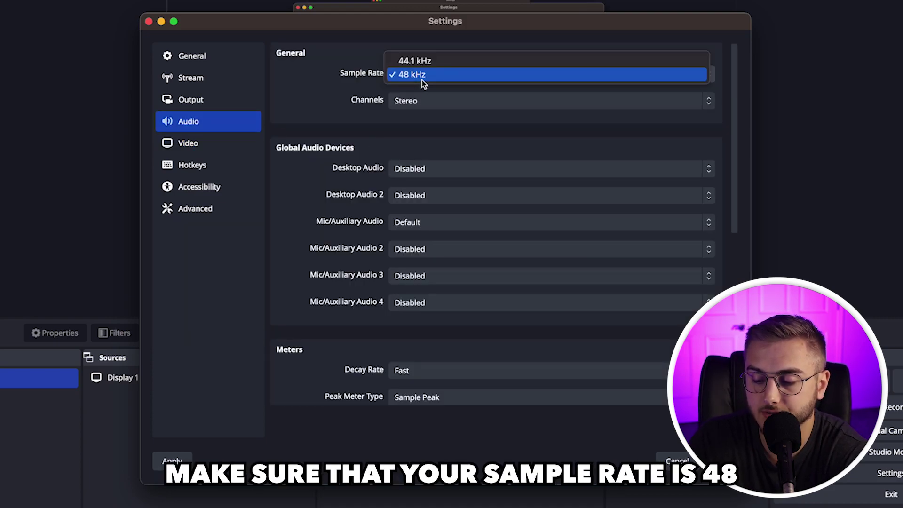
left_click(423, 75)
left_click(447, 100)
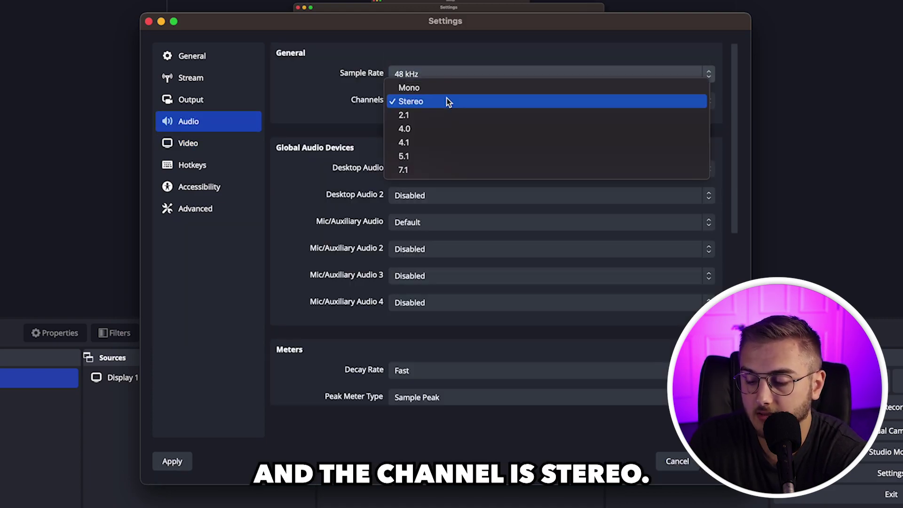
left_click(417, 102)
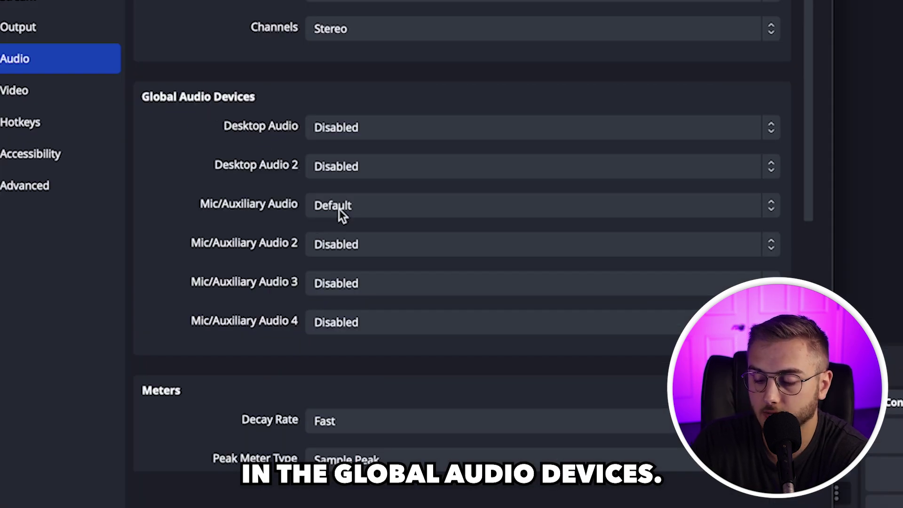
left_click(340, 210)
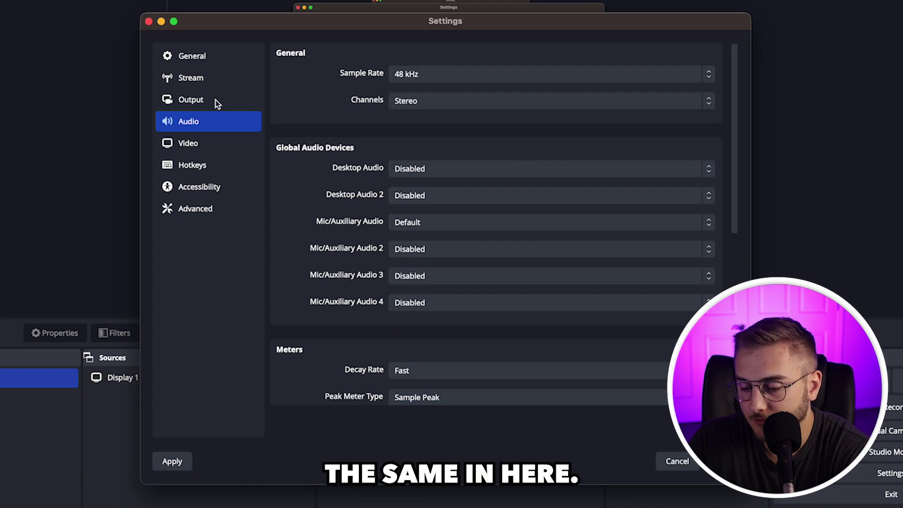
left_click(212, 100)
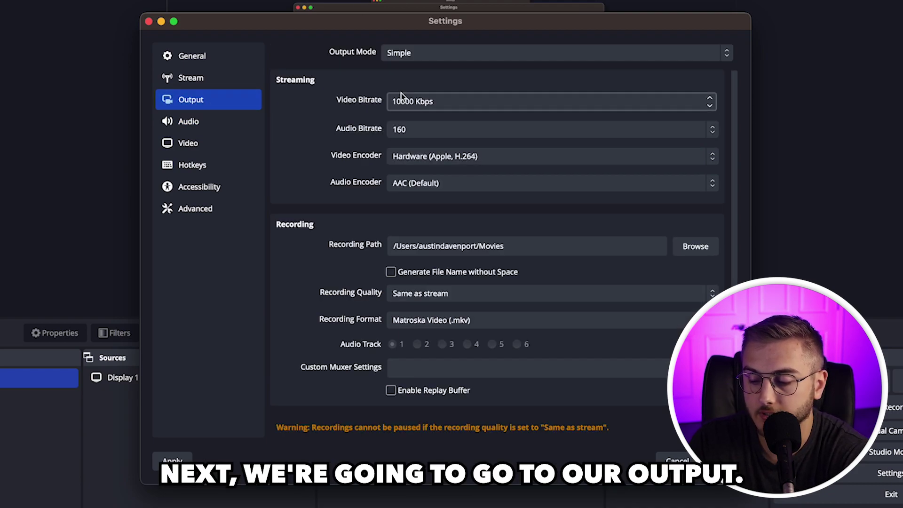
- Switch Output Mode to Advanced, briefly comparing it with Simple mode
left_click(428, 54)
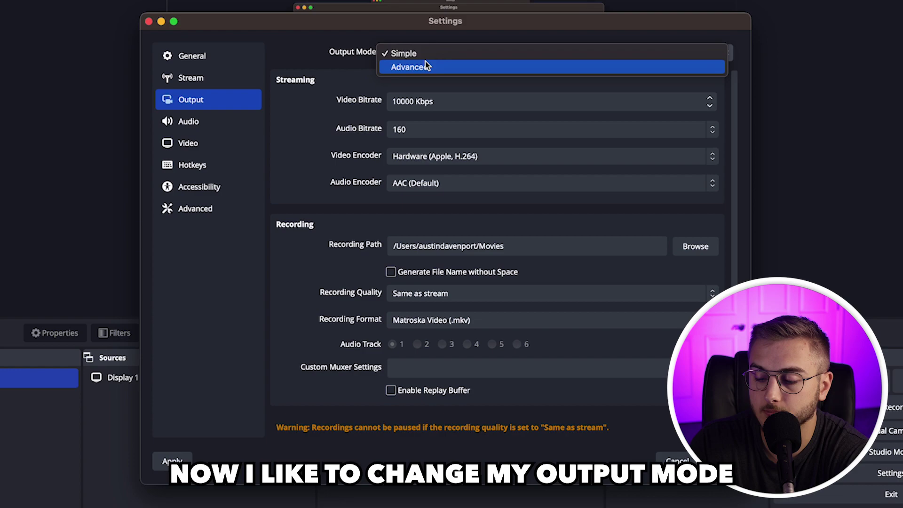
left_click(426, 67)
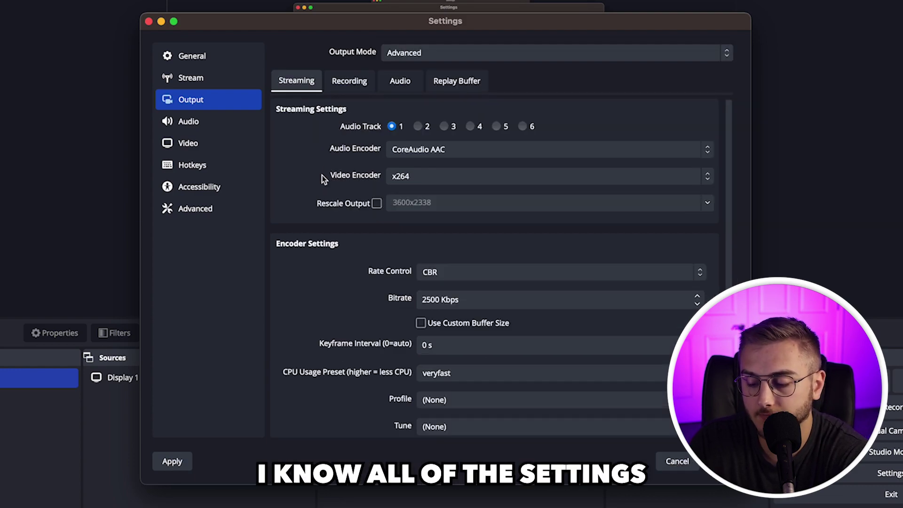
scroll(317, 203, "down", 1)
scroll(317, 202, "up", 1)
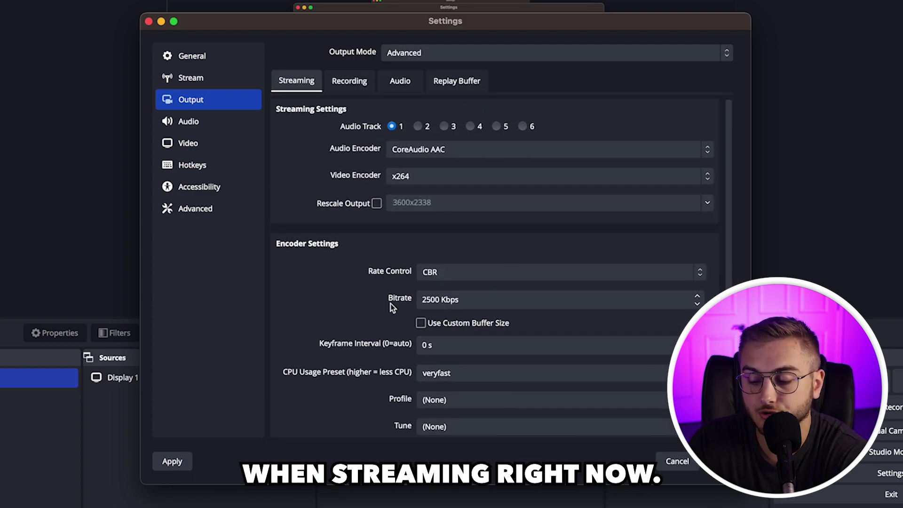
left_click(441, 303)
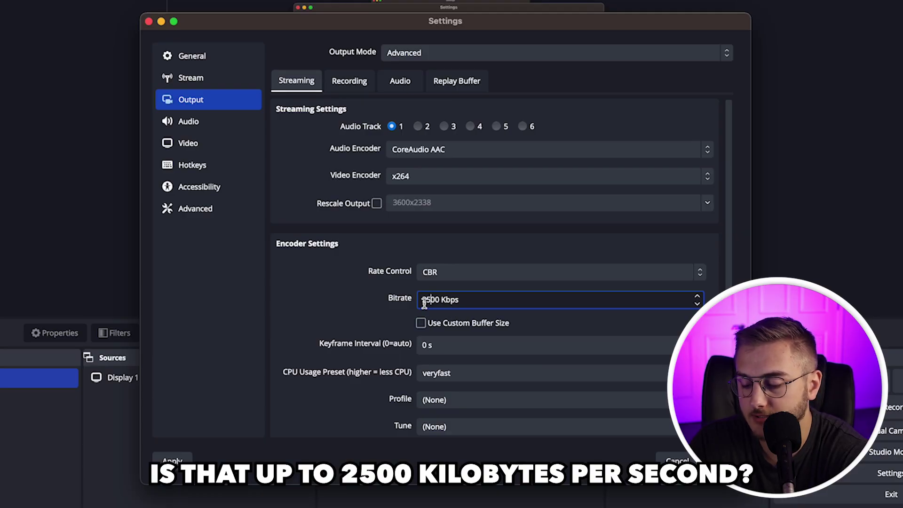
left_click_drag(432, 303, 383, 289)
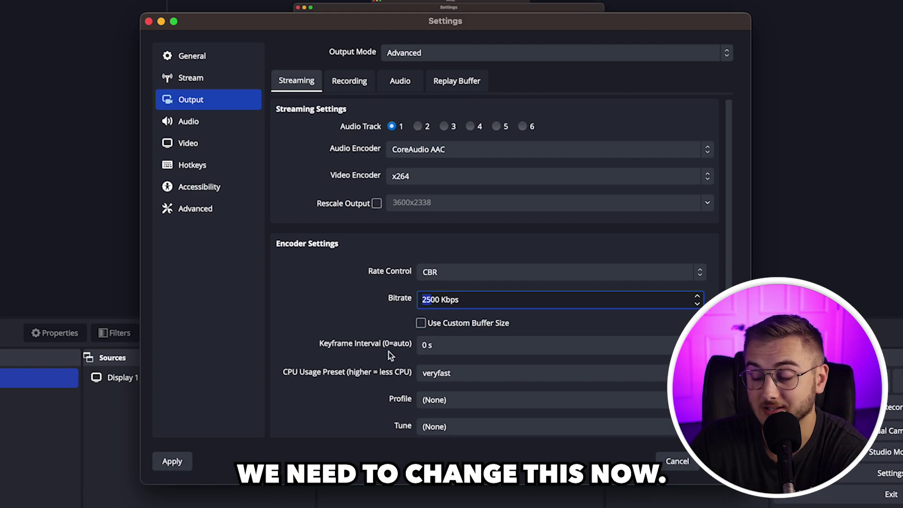
left_click(428, 58)
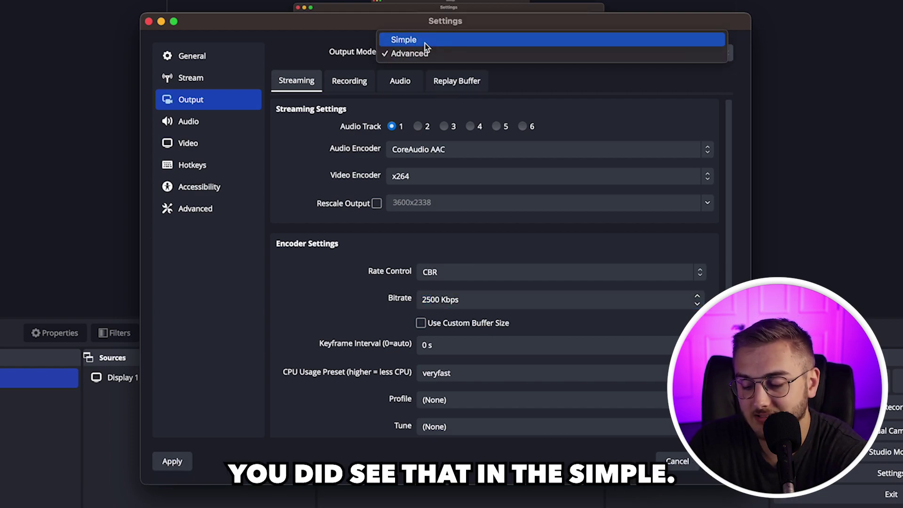
left_click(425, 42)
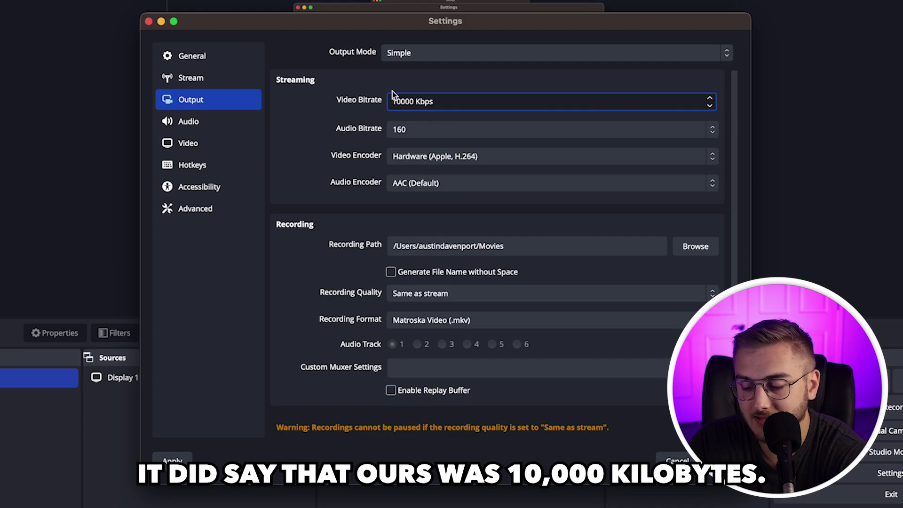
left_click(411, 55)
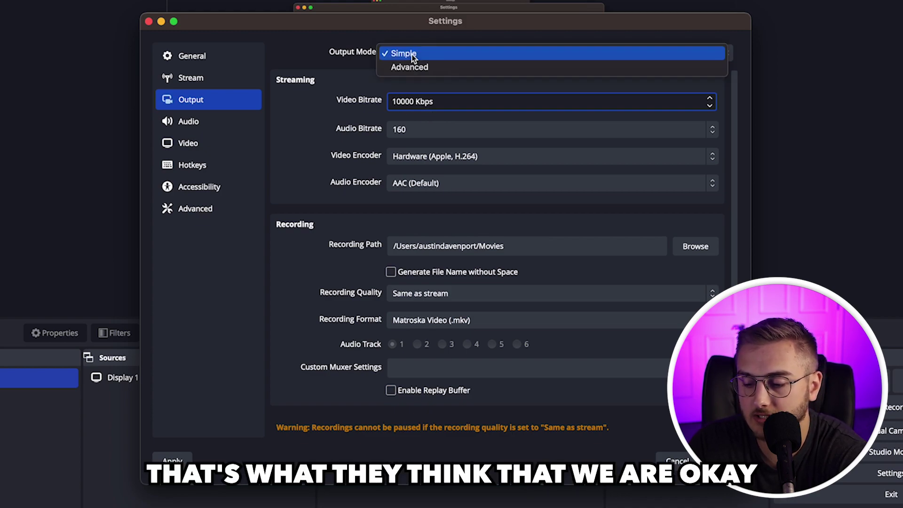
left_click(412, 67)
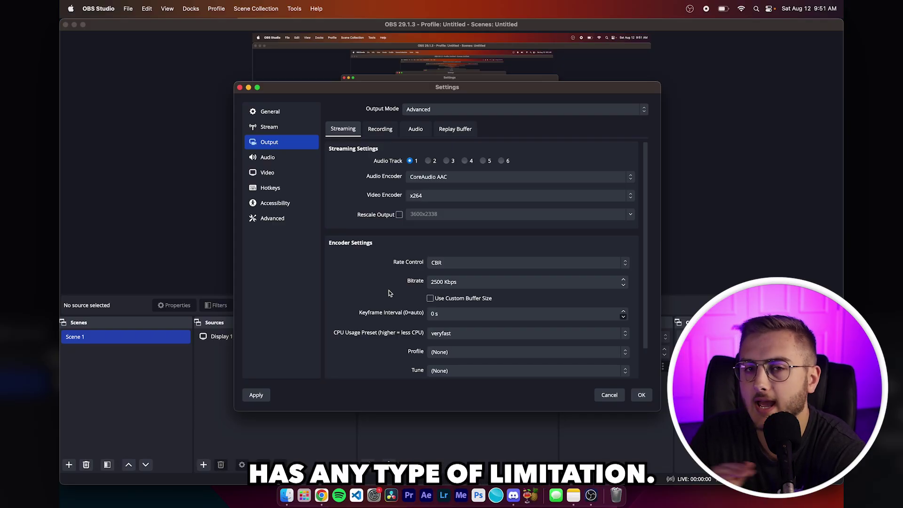
- Change the streaming bitrate from 2500 to 8000 Kbps
left_click(437, 284)
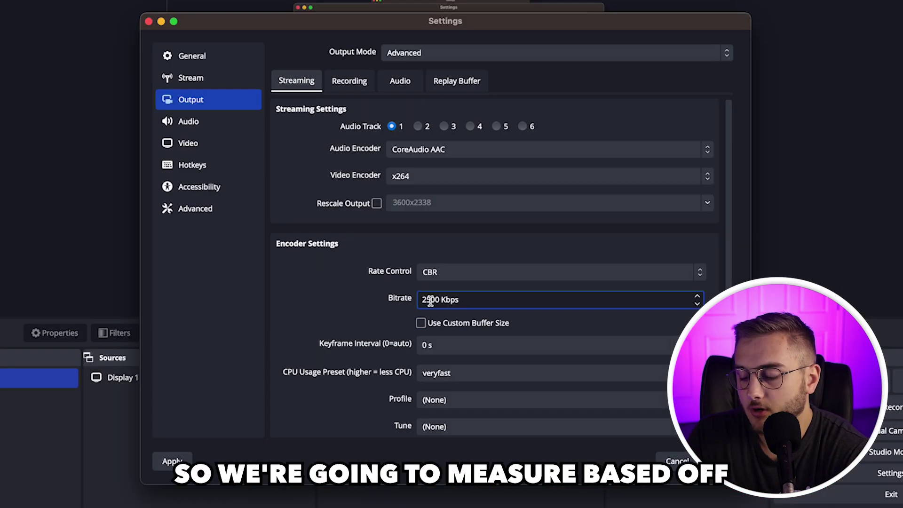
left_click_drag(428, 304, 393, 301)
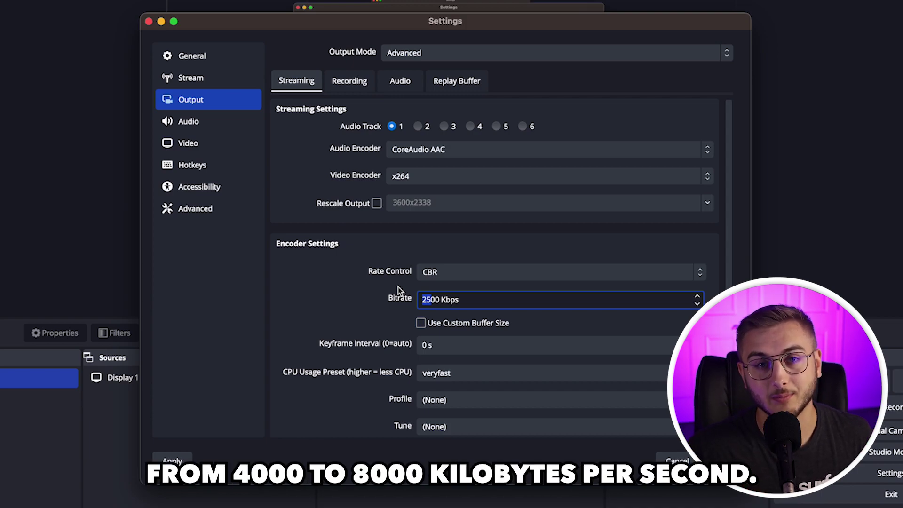
type("80")
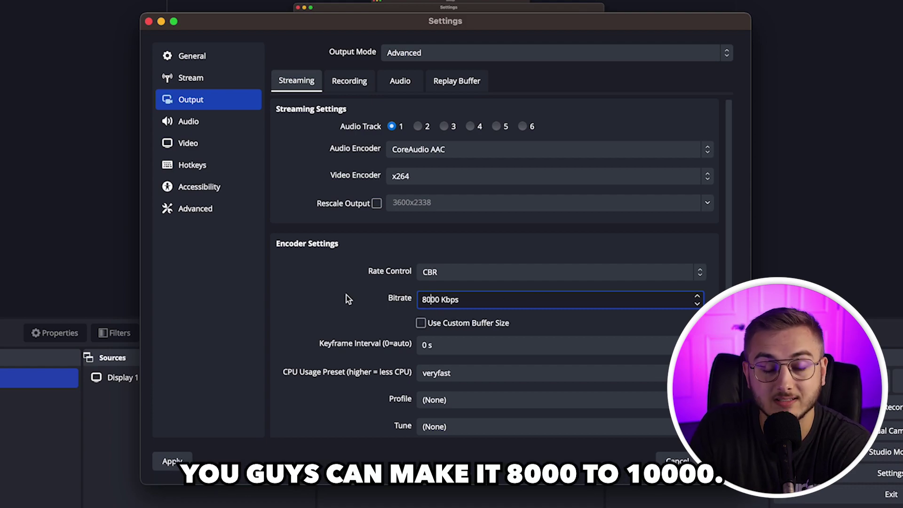
left_click(366, 304)
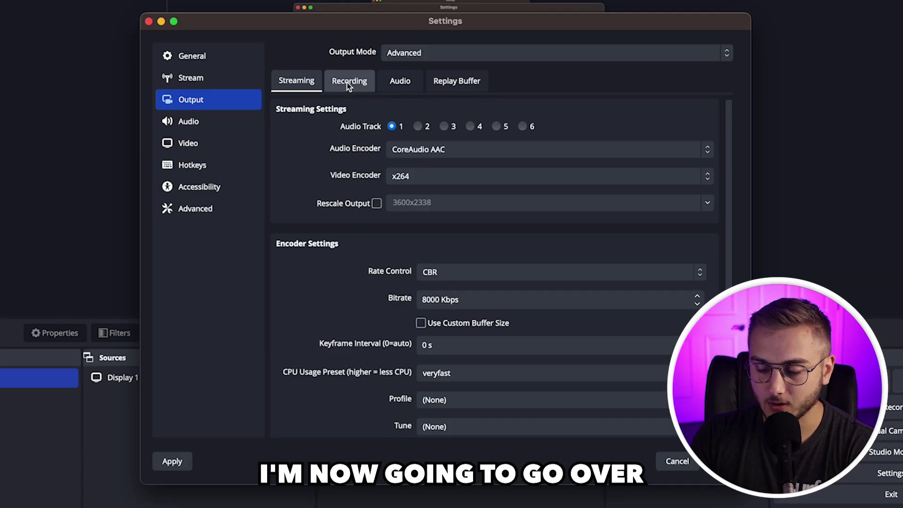
- Set the recording path to the Desktop folder
left_click(347, 83)
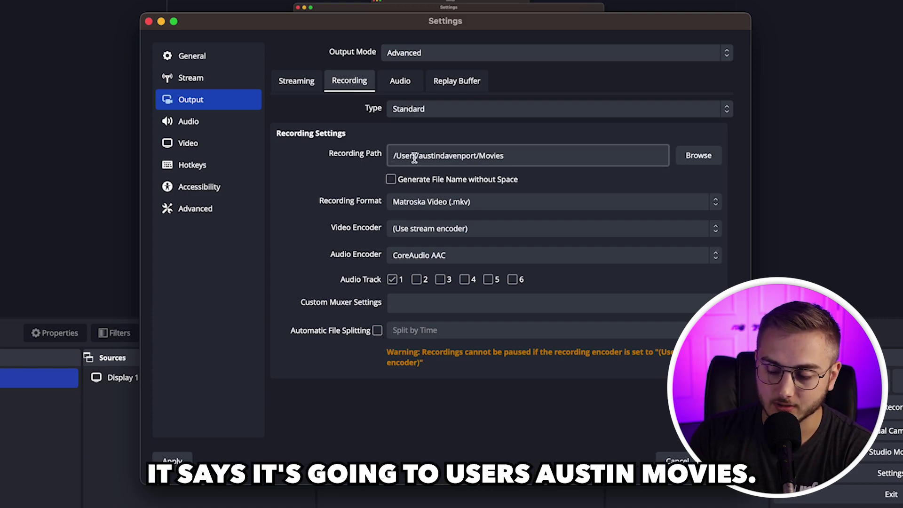
left_click(711, 161)
left_click(235, 163)
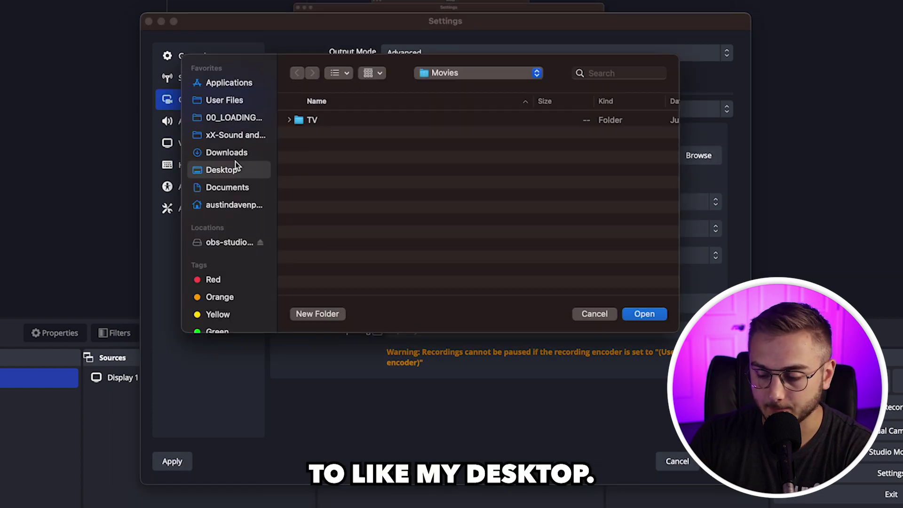
key("Return")
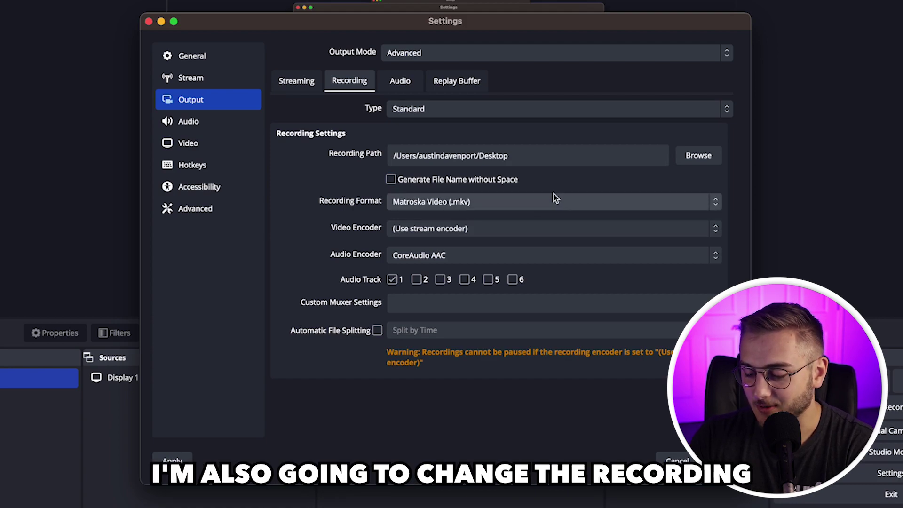
- Set the recording format to MPEG-4 (.mp4)
left_click(531, 203)
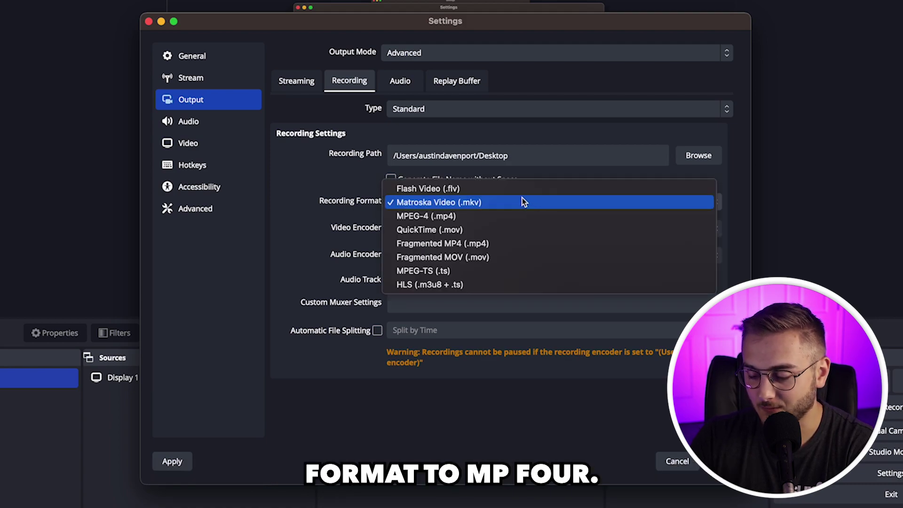
left_click(501, 216)
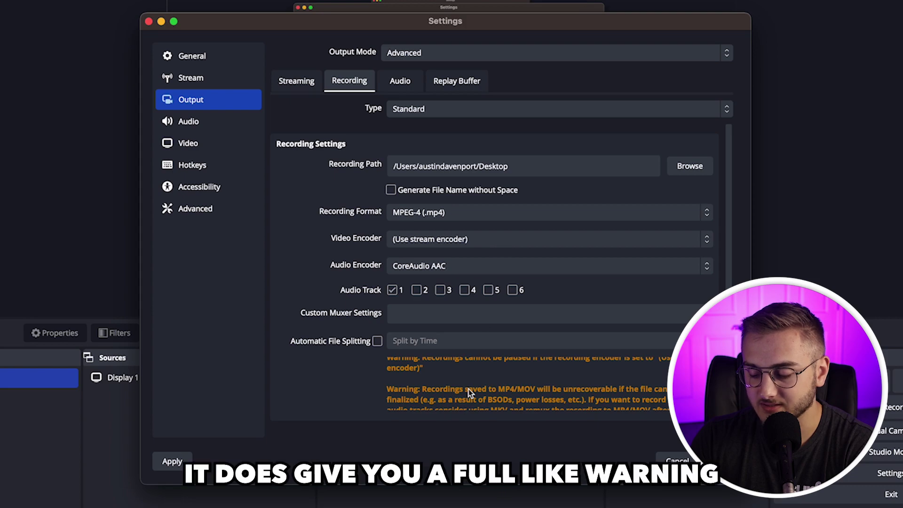
scroll(469, 388, "down", 1)
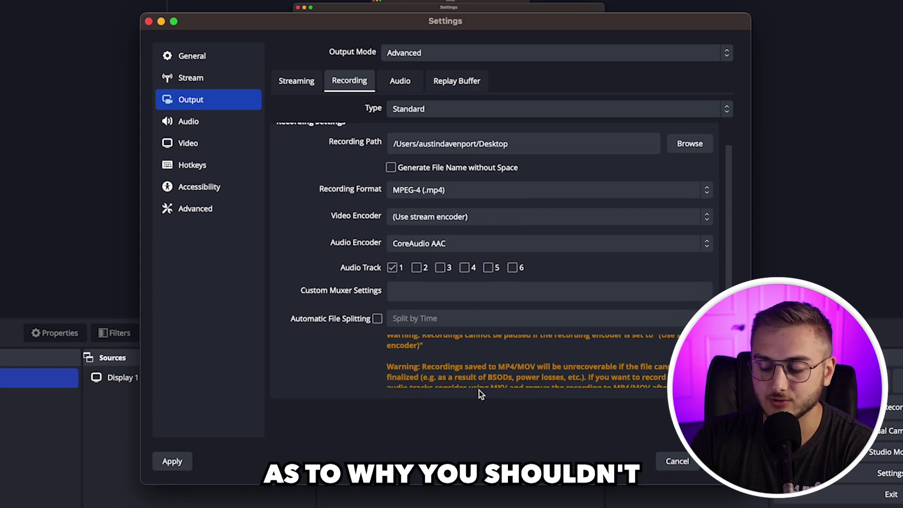
scroll(490, 377, "up", 1)
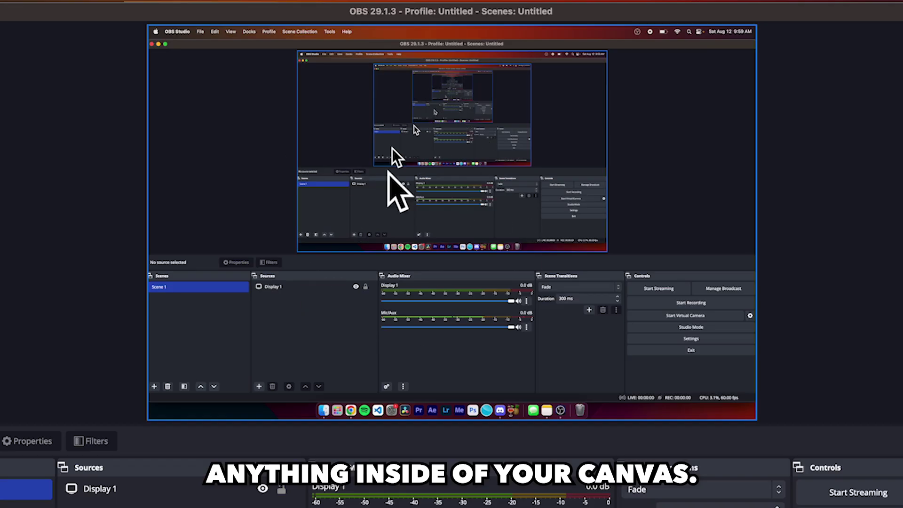
- Start the virtual camera, then switch to Discord and type 'HI'
left_click(682, 317)
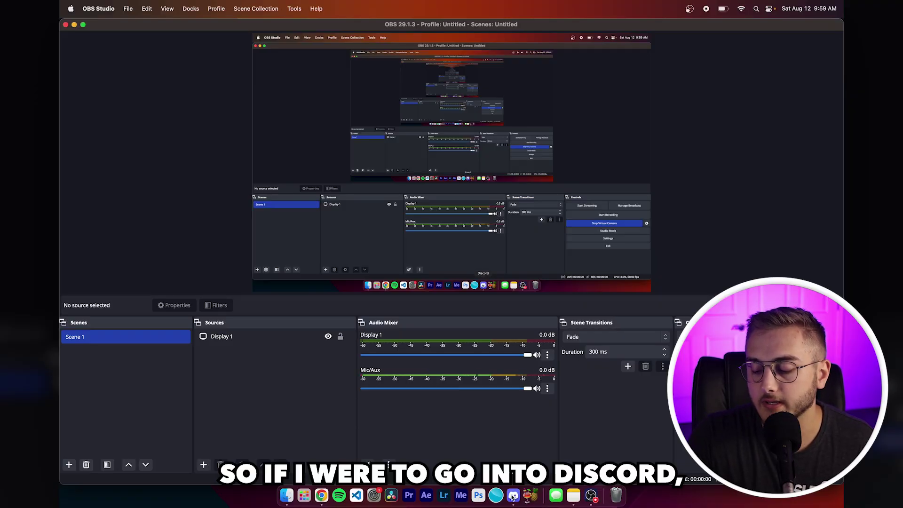
left_click(513, 495)
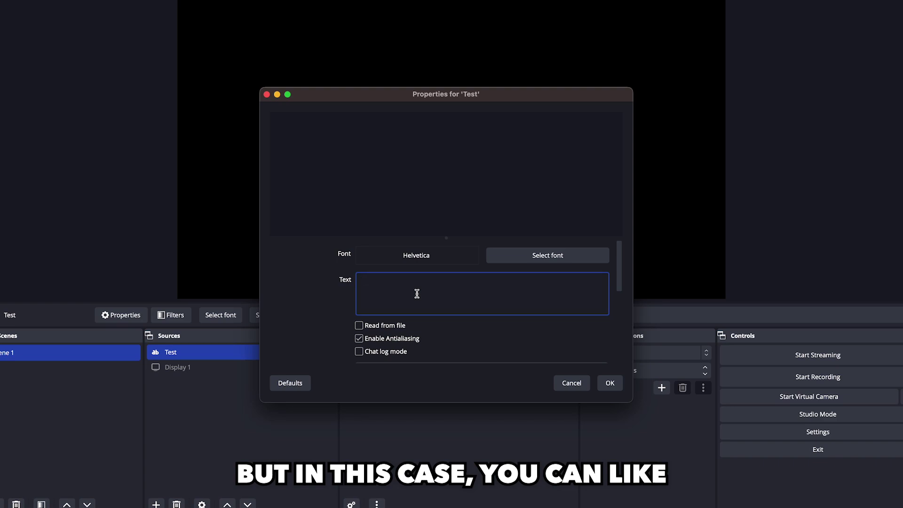
type("HI")
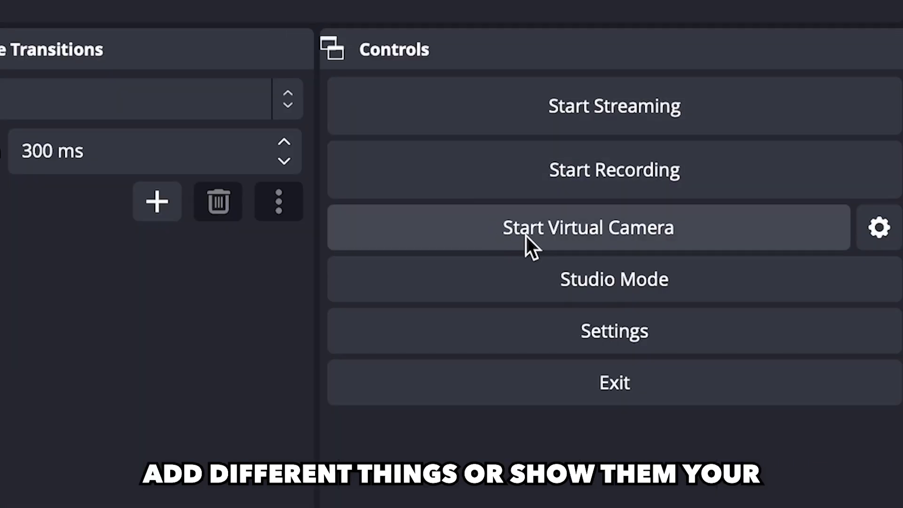